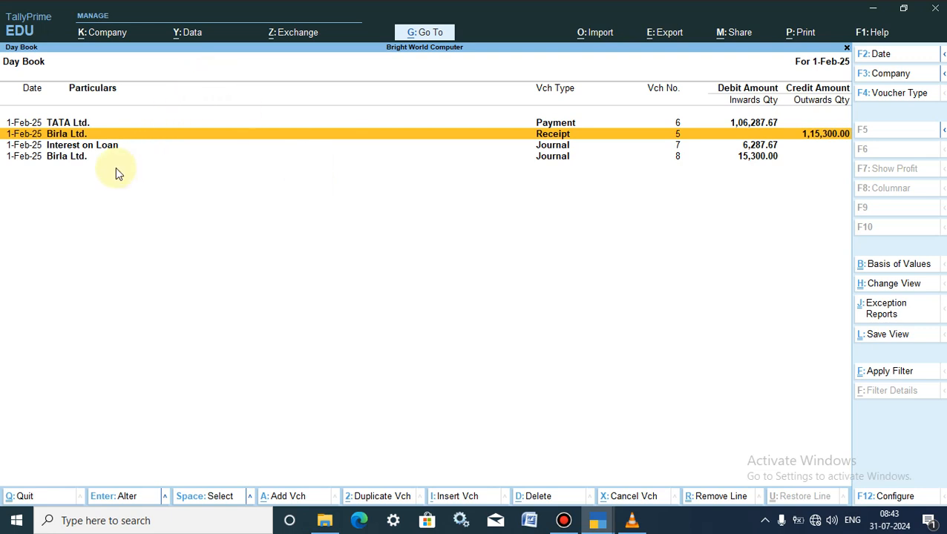
# Review the Birla Ltd. journal voucher and then the Birla Ltd. receipt voucher in the 1-Feb-25 Day Book
pyautogui.click(74, 158)
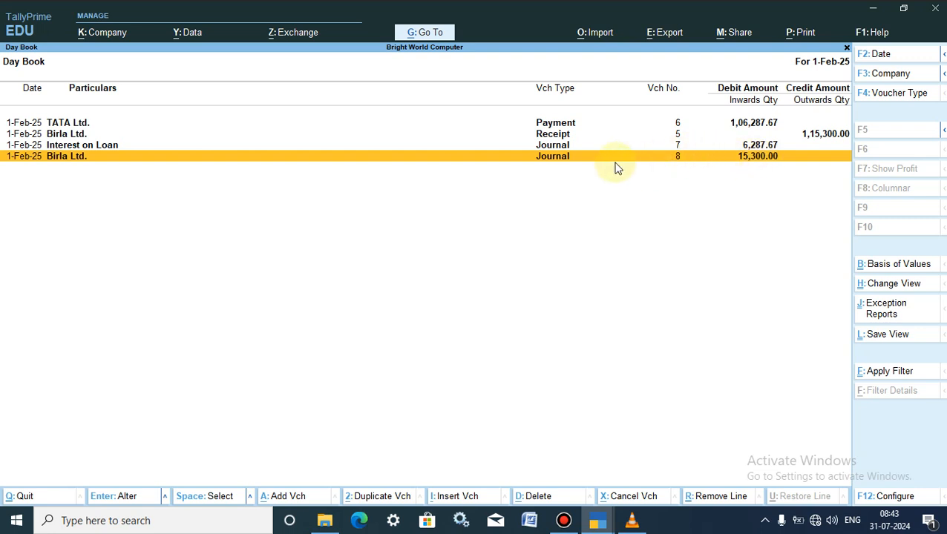
pyautogui.click(583, 162)
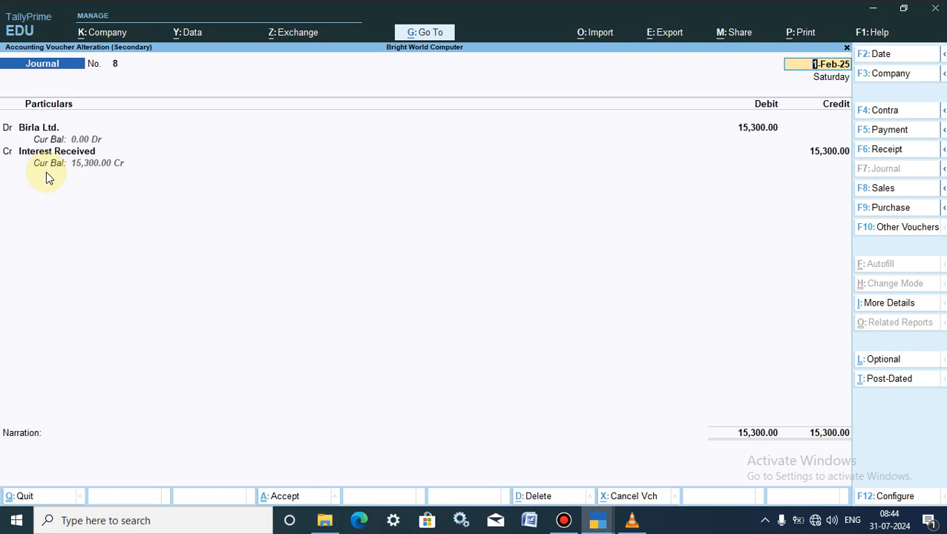
pyautogui.press('Escape')
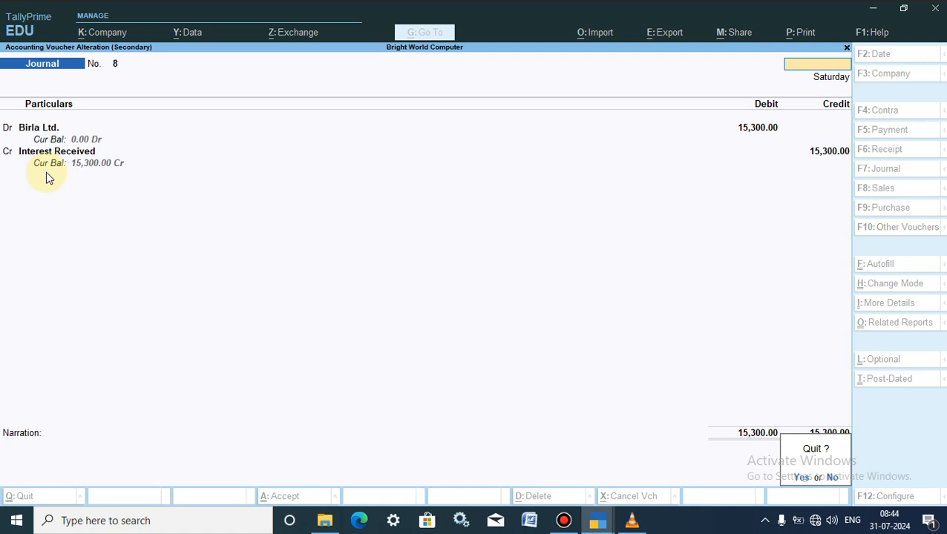
pyautogui.press('y')
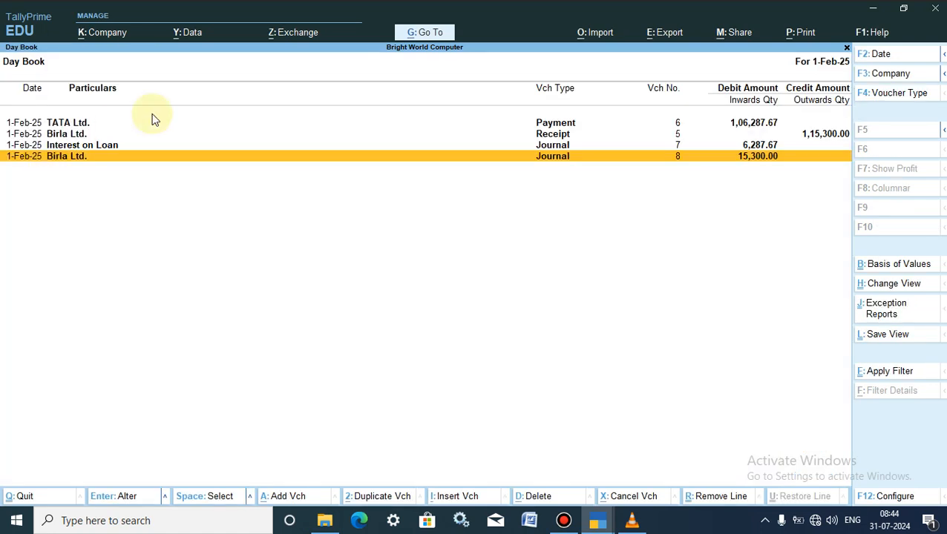
pyautogui.click(555, 138)
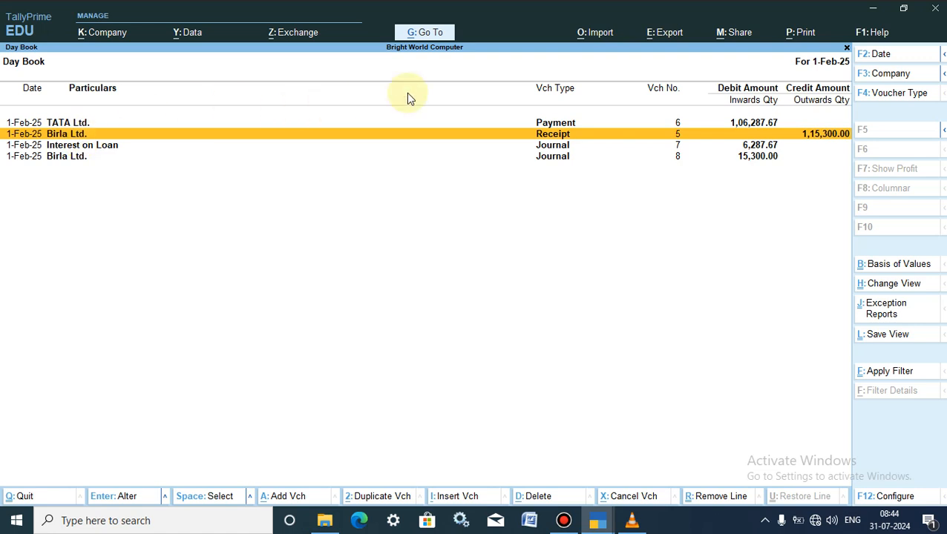
pyautogui.click(812, 138)
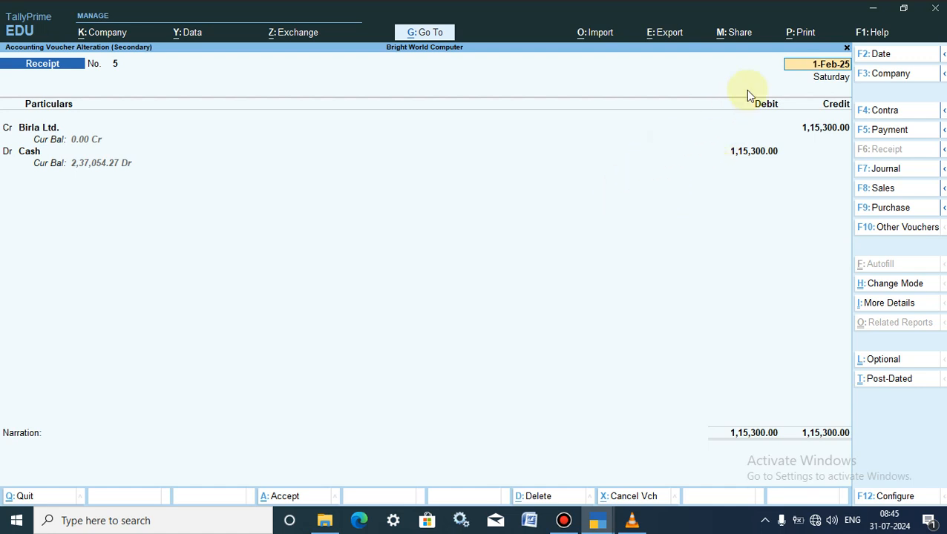
# Minimize the receipt voucher window, refresh the desktop, and switch to the TallyPrime window for Bright World Computer Institute 1
pyautogui.click(876, 12)
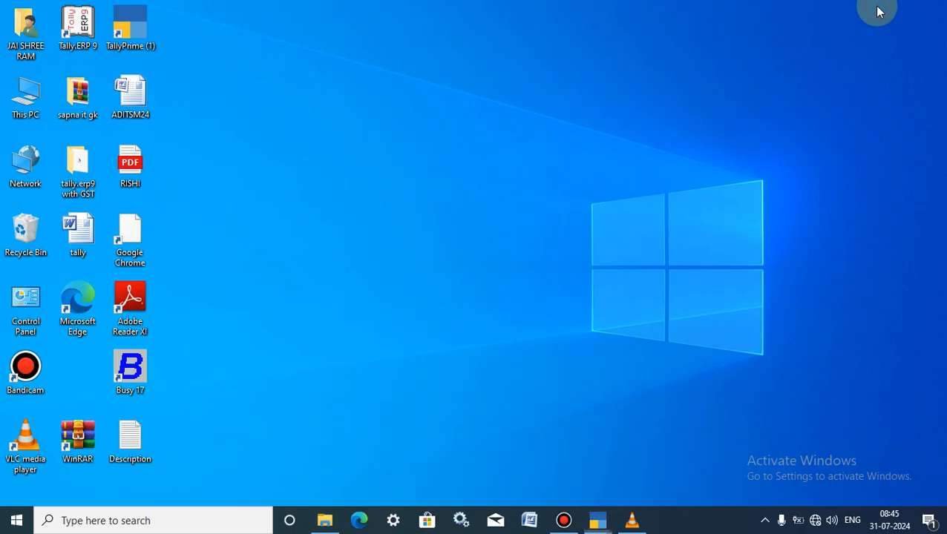
pyautogui.rightClick(586, 17)
pyautogui.click(624, 61)
pyautogui.rightClick(352, 49)
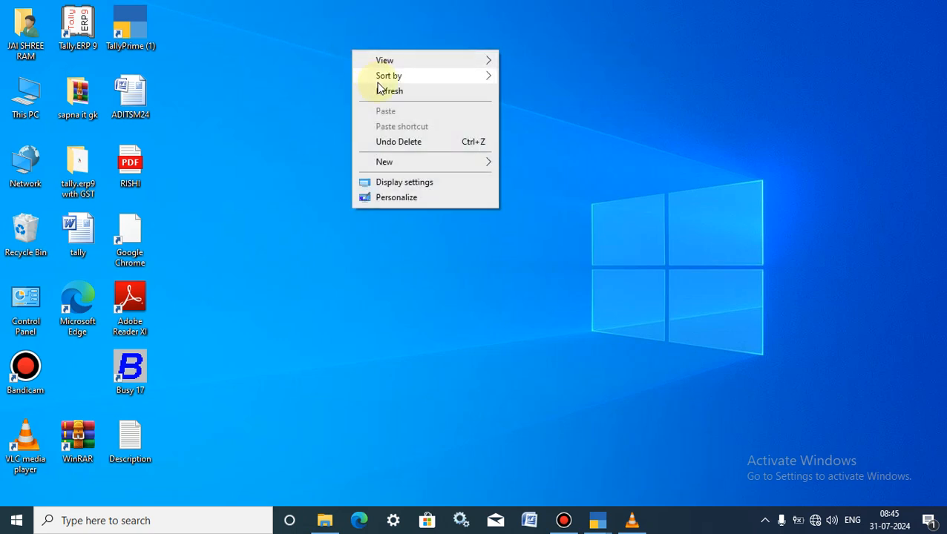
pyautogui.click(384, 90)
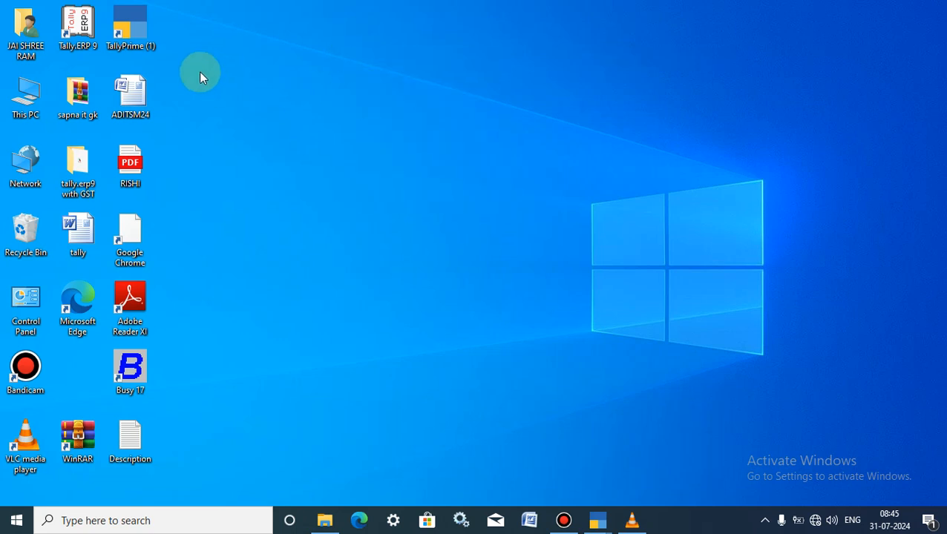
pyautogui.click(133, 34)
pyautogui.moveTo(597, 520)
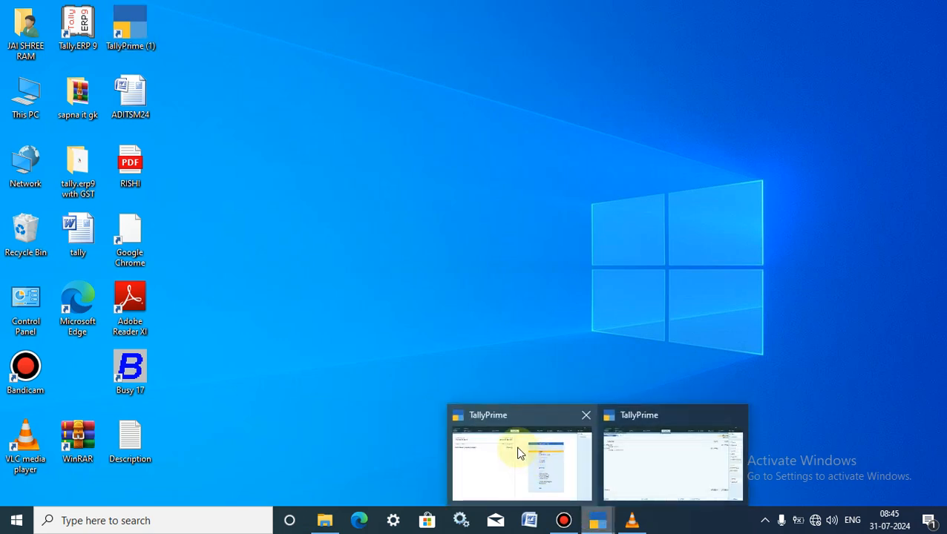
pyautogui.click(518, 450)
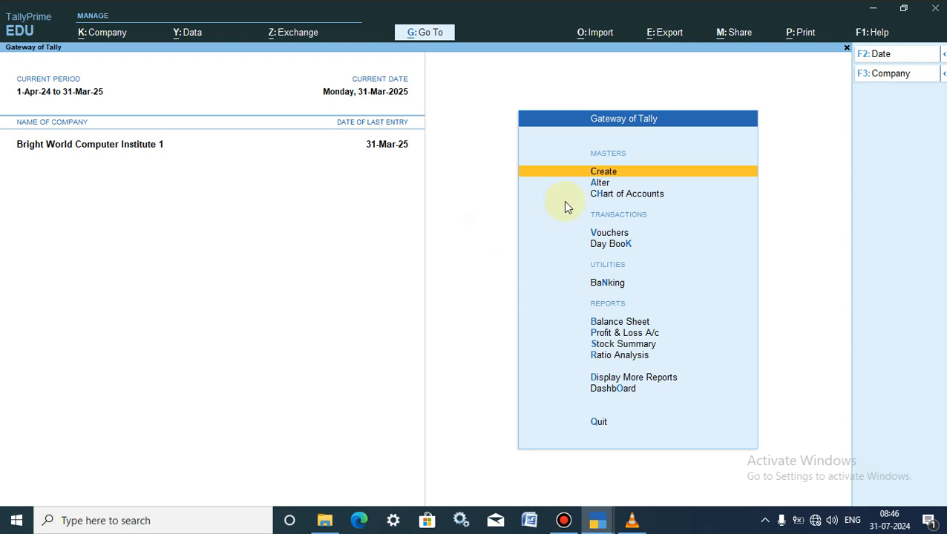
# Open the Birla Ltd. ledger for alteration, review its interest parameters, and leave without saving
pyautogui.click(599, 186)
pyautogui.click(598, 186)
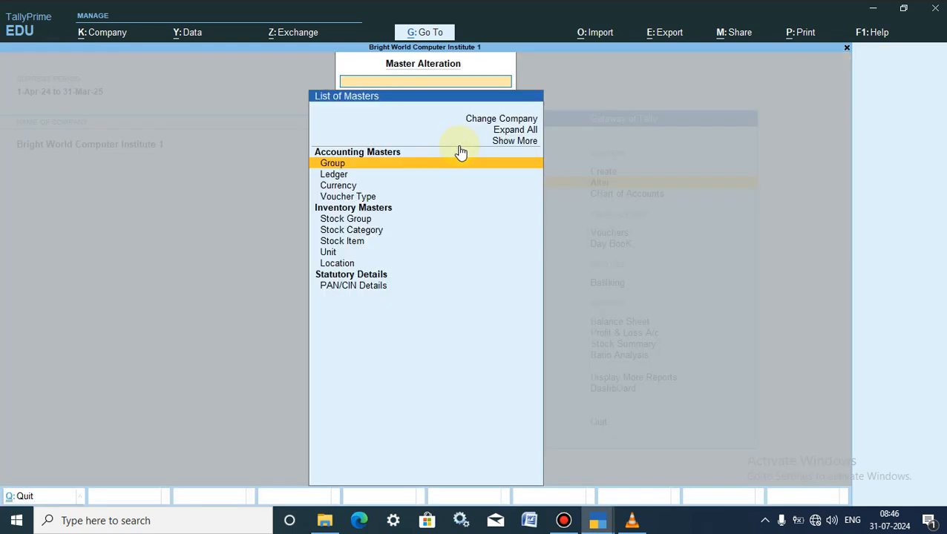
pyautogui.click(329, 176)
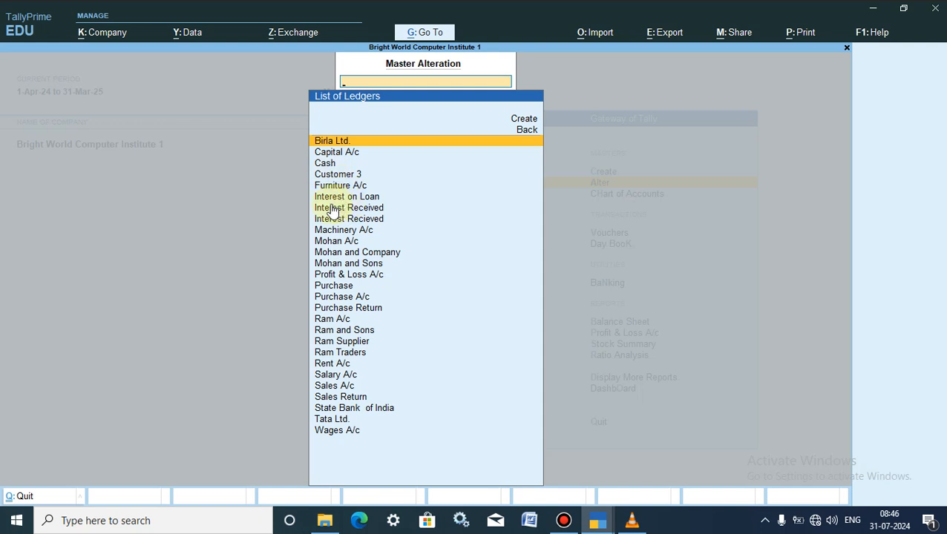
pyautogui.write('Bi')
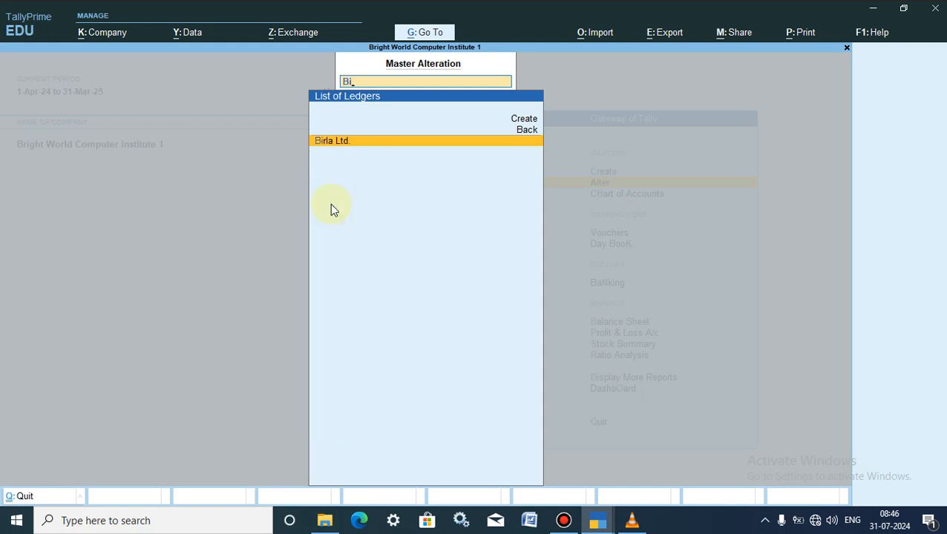
pyautogui.write('l')
pyautogui.click(330, 203)
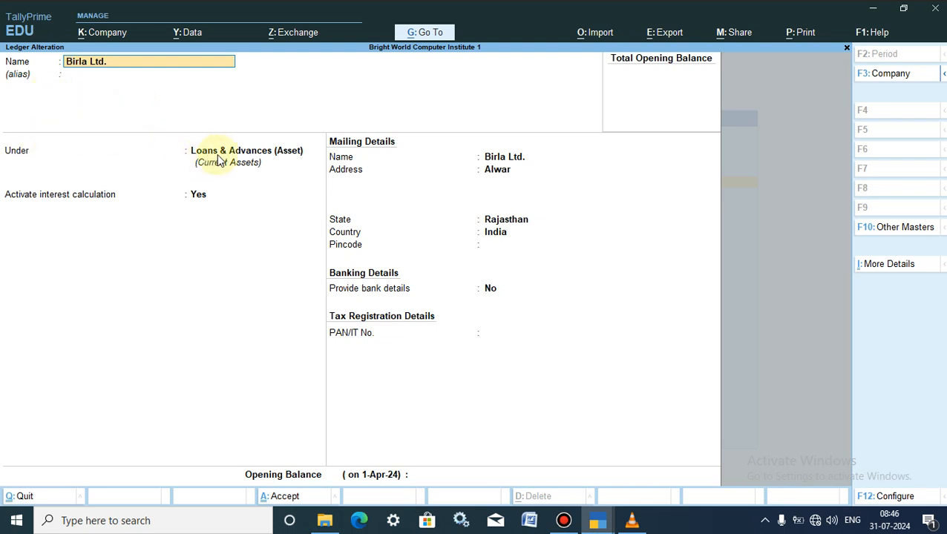
pyautogui.click(198, 196)
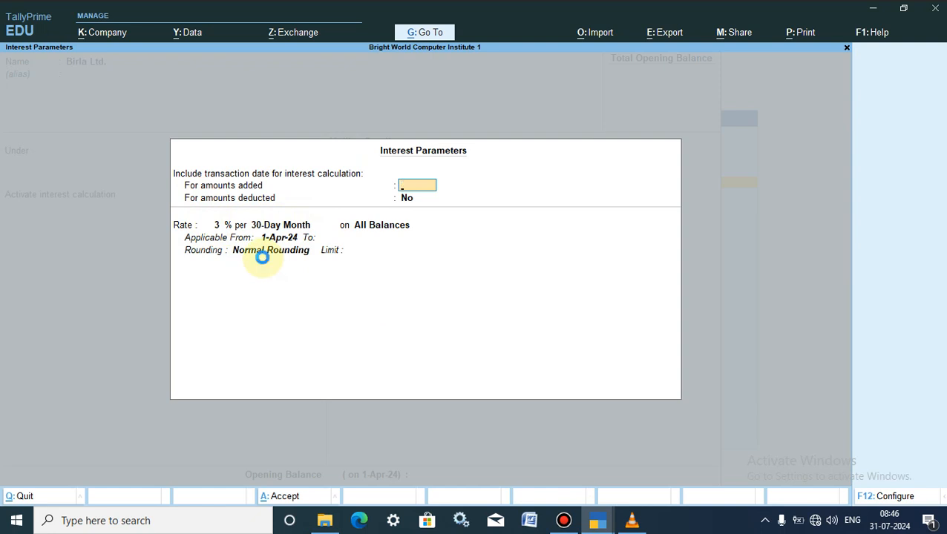
pyautogui.press('Escape')
pyautogui.press('y')
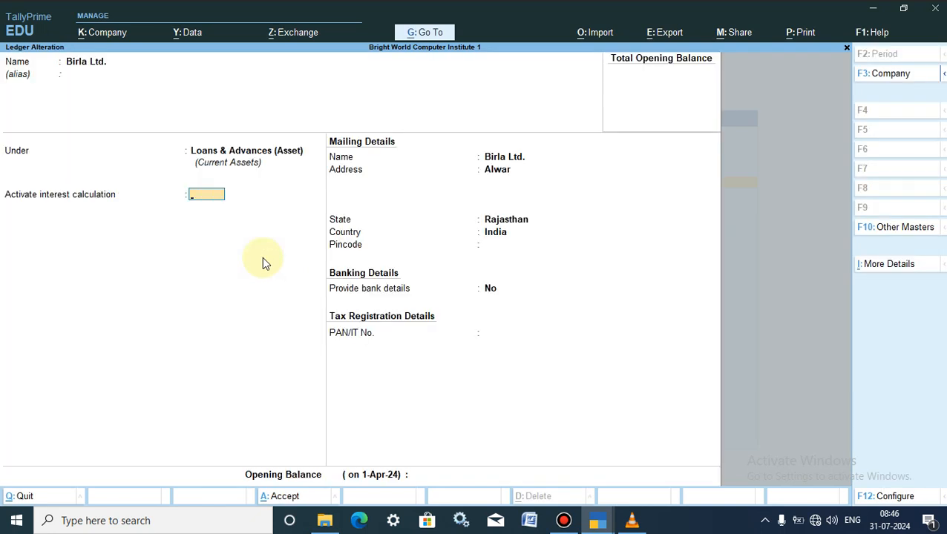
pyautogui.press('Escape')
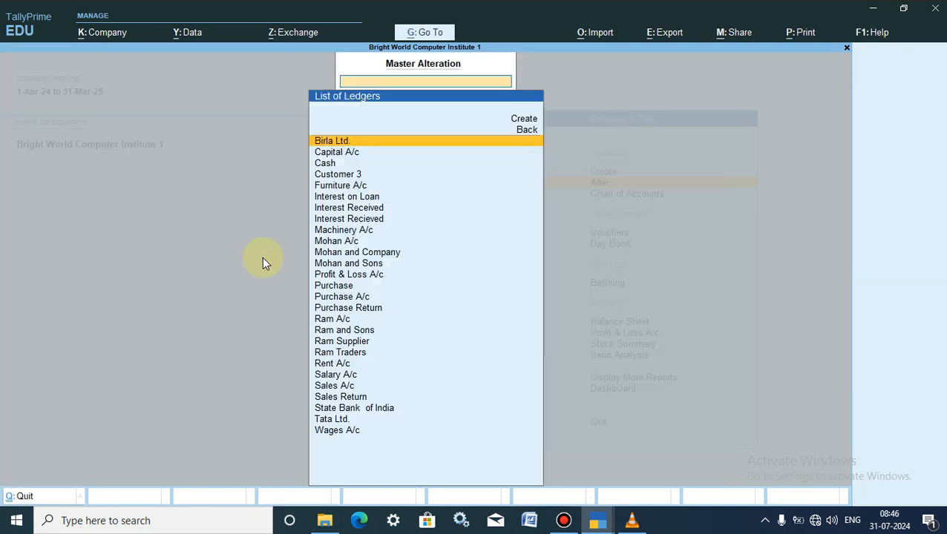
# Open the Interest Recieved ledger, keep it under Indirect Incomes, and accept it before returning to the Gateway of Tally
pyautogui.click(354, 221)
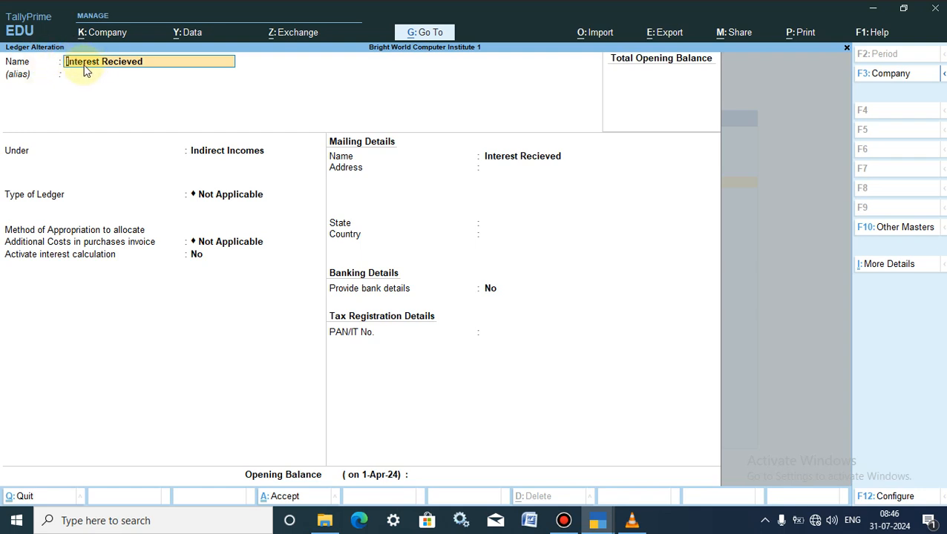
pyautogui.click(227, 156)
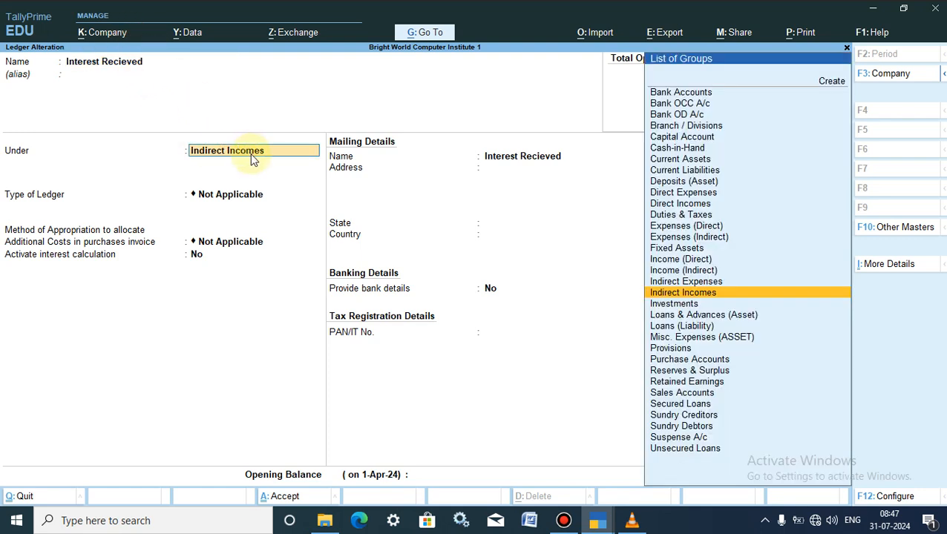
pyautogui.press('Return')
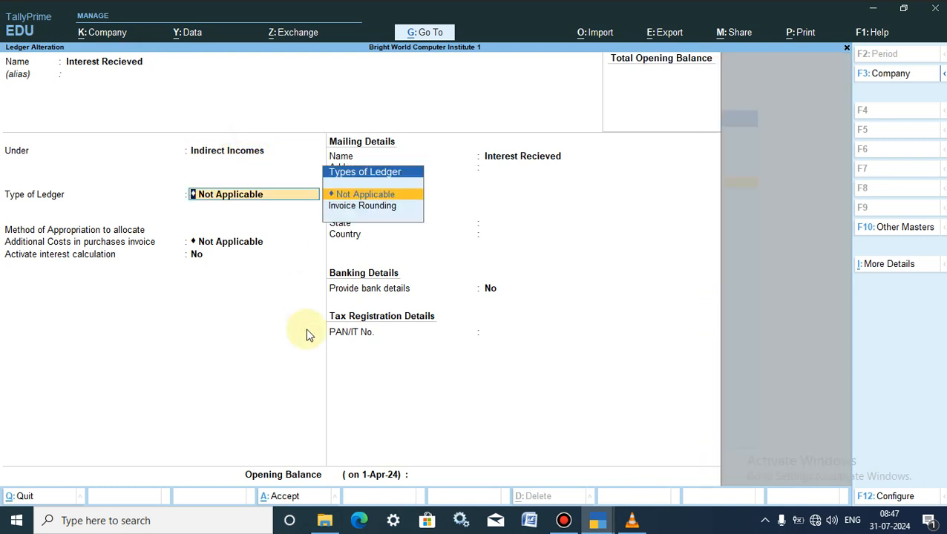
pyautogui.click(283, 503)
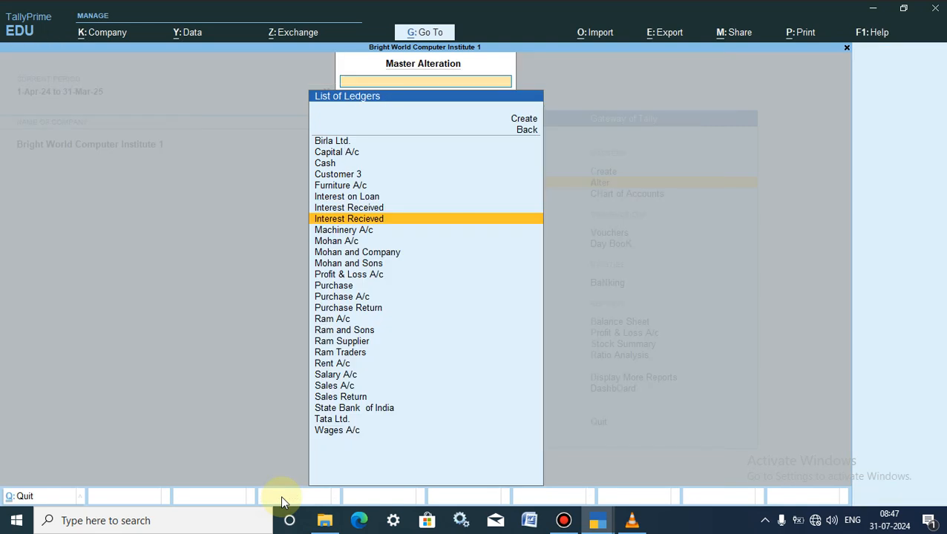
pyautogui.click(15, 496)
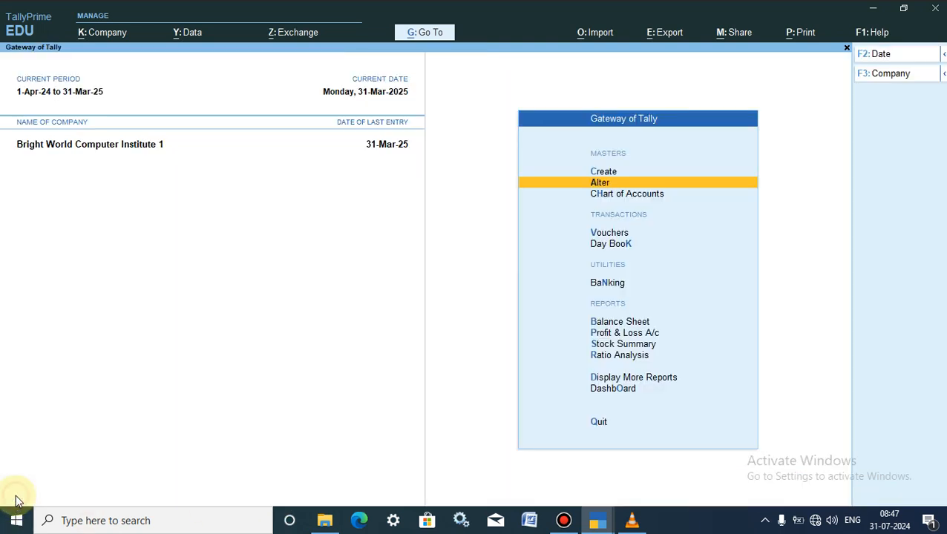
pyautogui.click(602, 172)
pyautogui.click(334, 163)
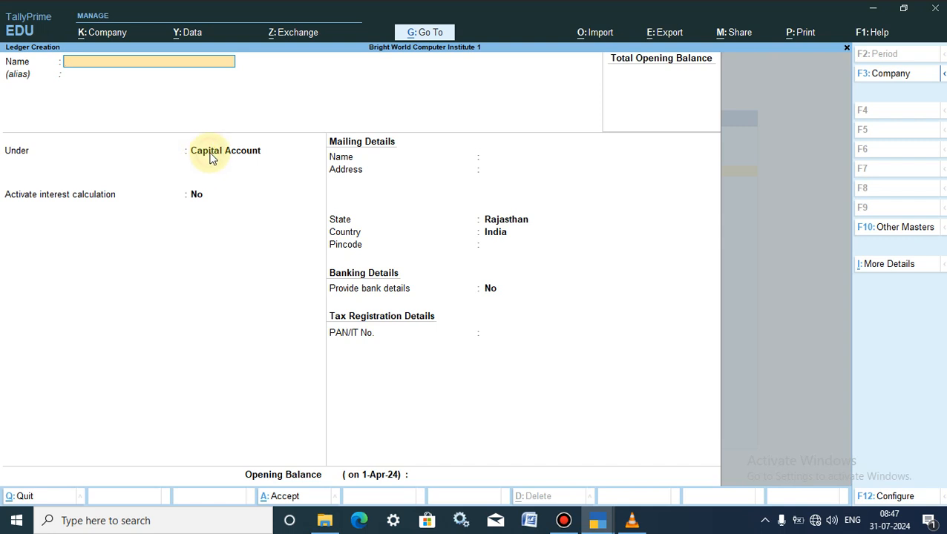
pyautogui.press('Escape')
pyautogui.press('y')
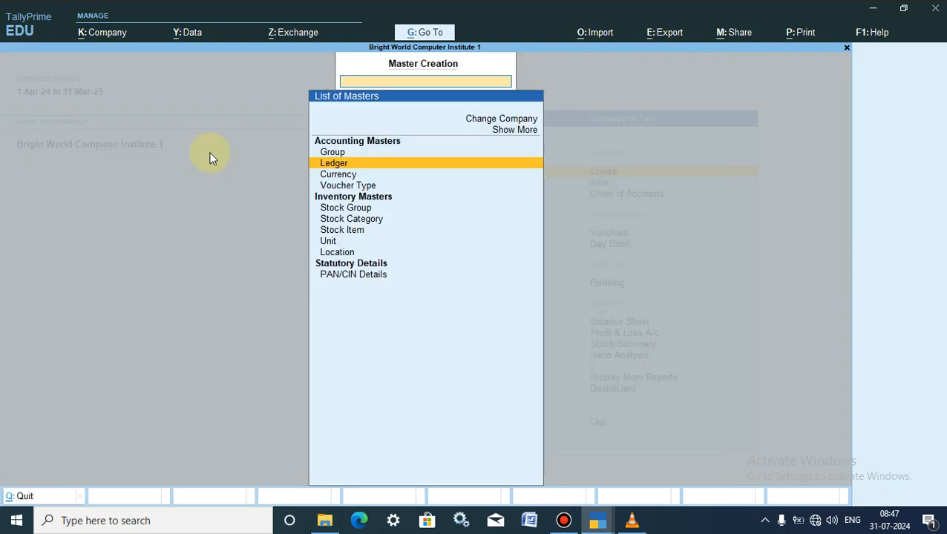
pyautogui.press('Escape')
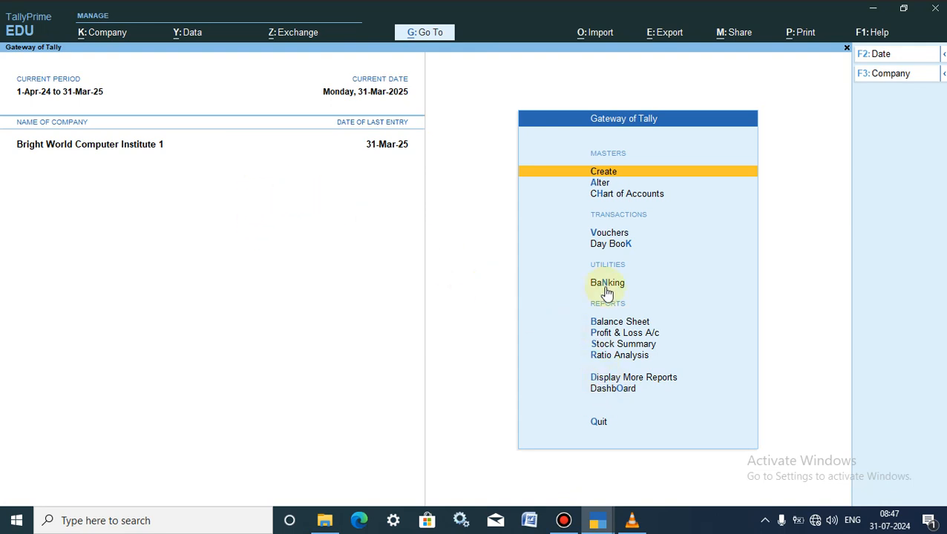
# Open the Day Book and change its date to 1.9 to list the 1-Sep-24 vouchers
pyautogui.click(622, 247)
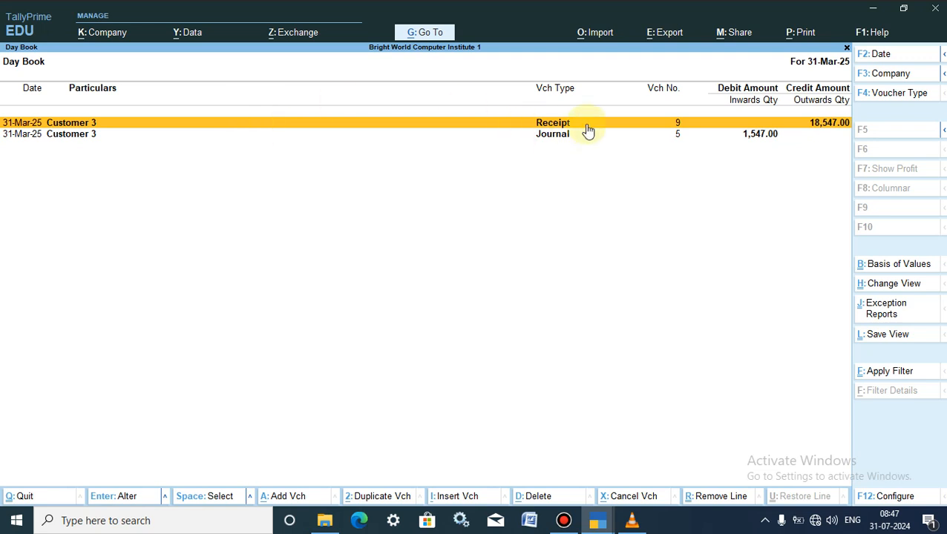
pyautogui.press('F2')
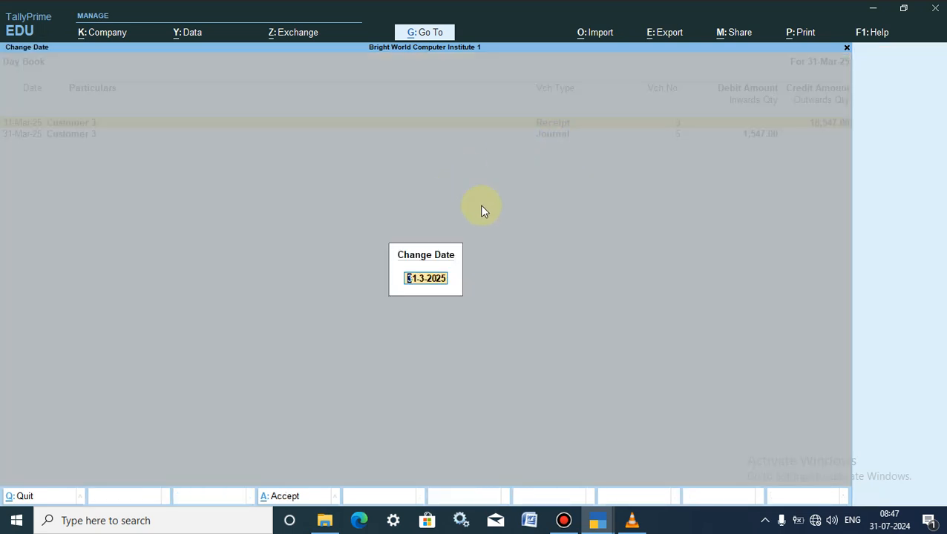
pyautogui.press('BackSpace')
pyautogui.press('Escape')
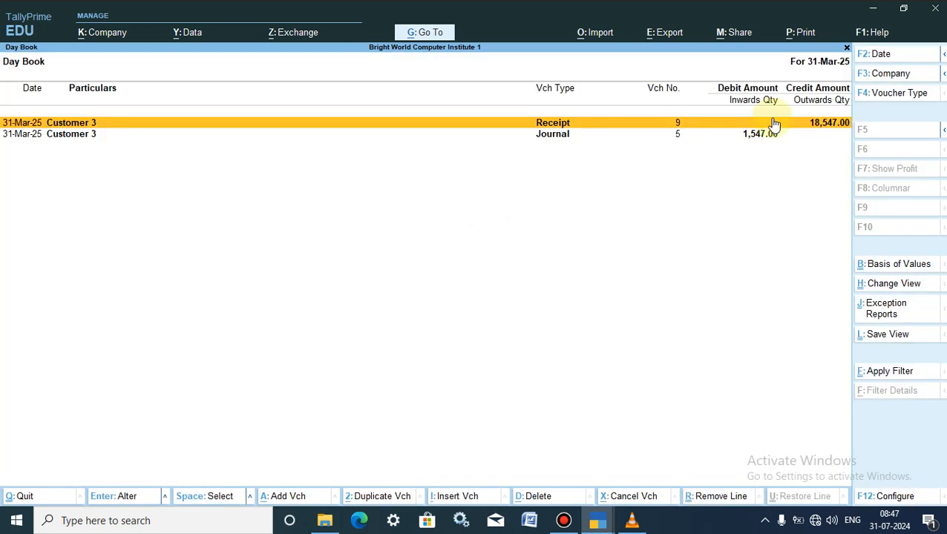
pyautogui.click(880, 55)
pyautogui.write('1')
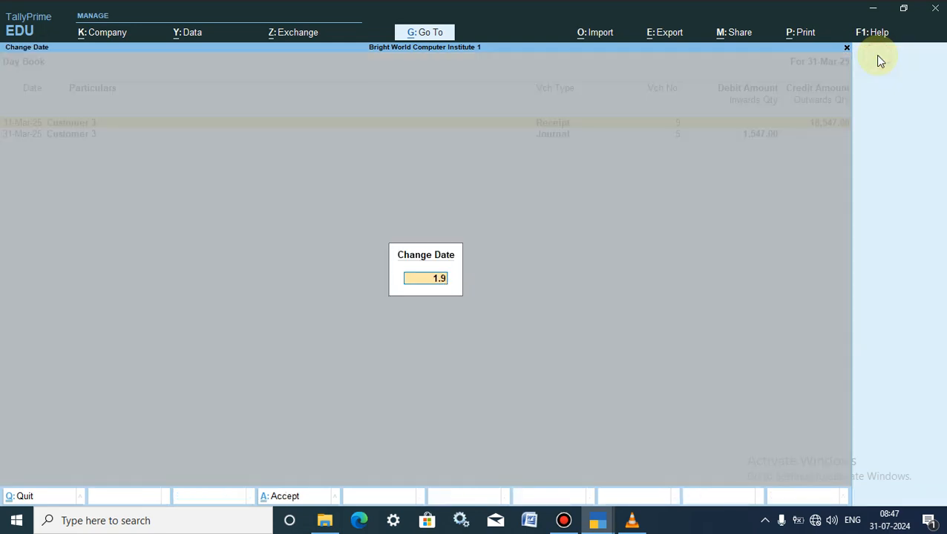
pyautogui.write('.9')
pyautogui.press('Return')
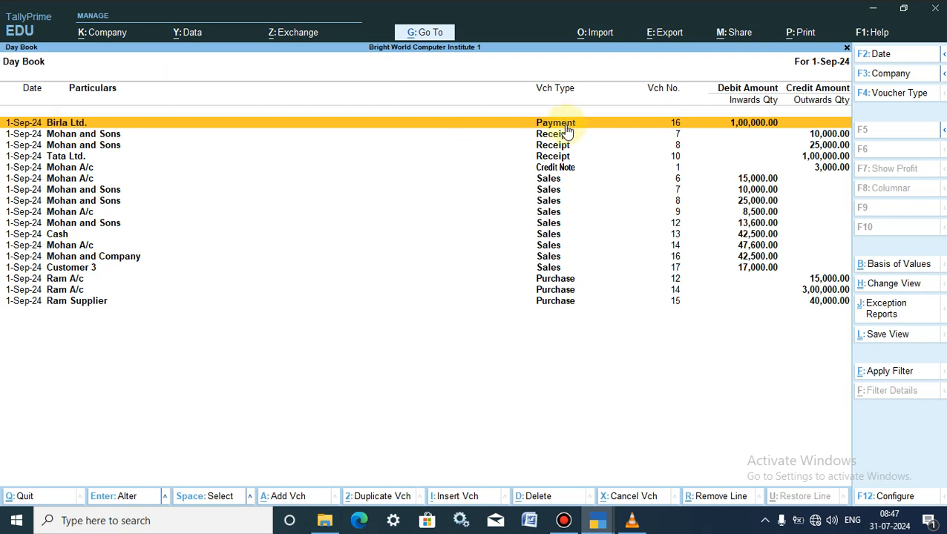
# Review the Birla Ltd. payment voucher in the Day Book, close it unchanged, and return to the Gateway of Tally
pyautogui.click(742, 124)
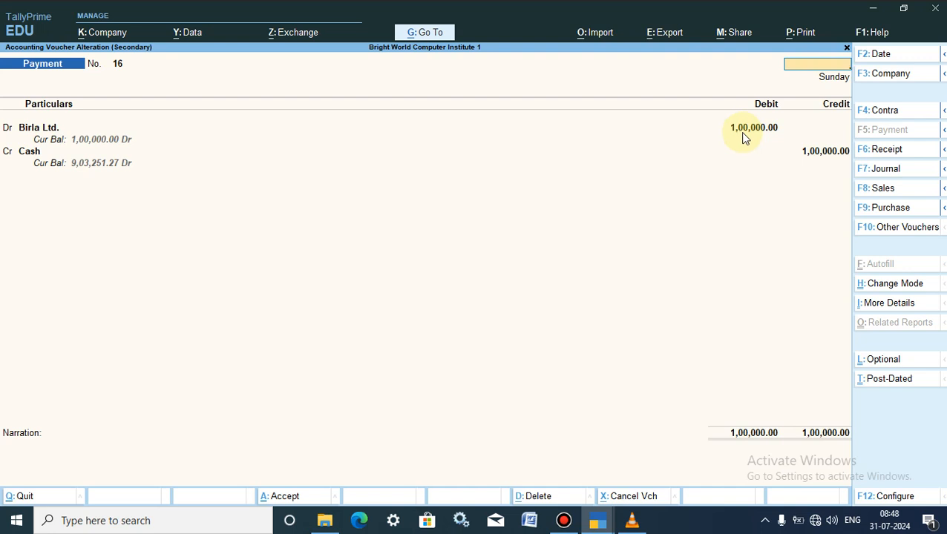
pyautogui.press('Escape')
pyautogui.press('y')
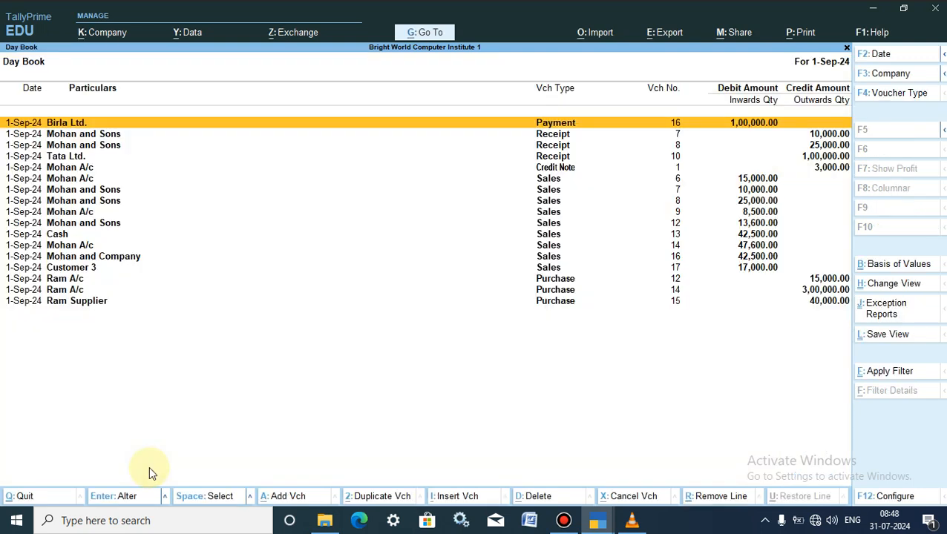
pyautogui.click(29, 497)
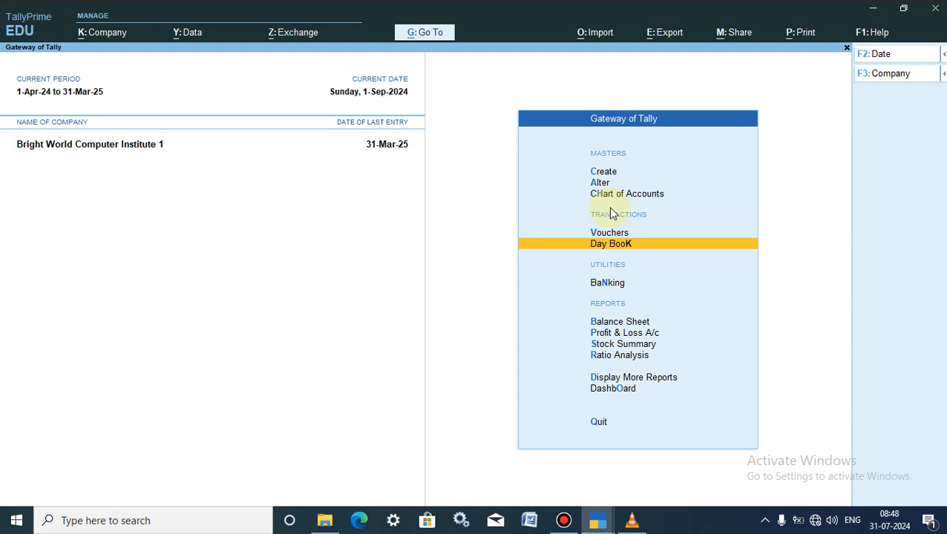
# Open the ledger-wise interest calculation report for Birla Ltd. from the statements of accounts
pyautogui.click(607, 382)
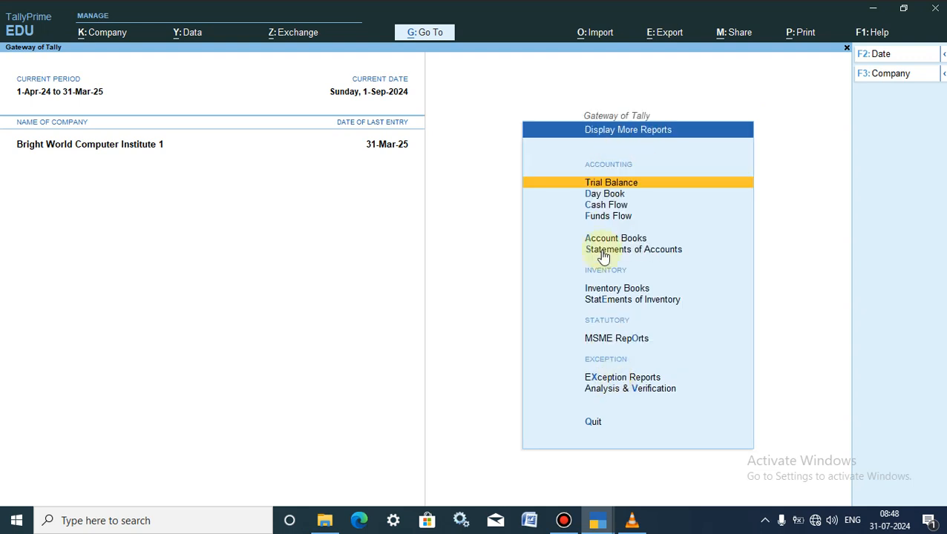
pyautogui.press('Escape')
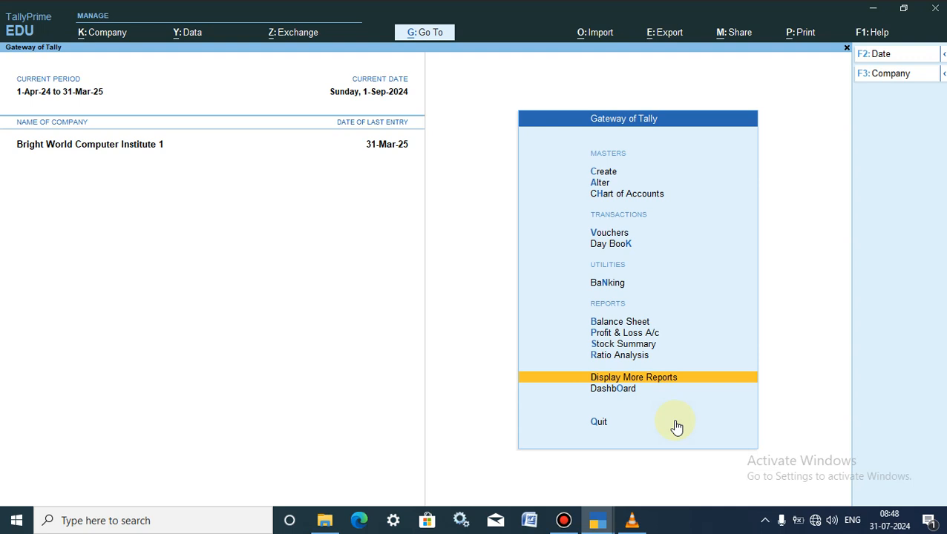
pyautogui.click(657, 380)
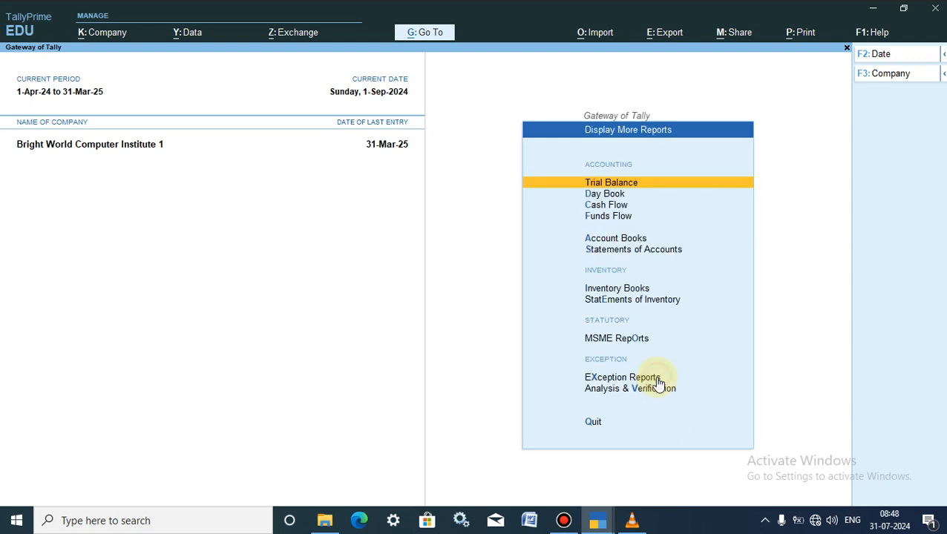
pyautogui.click(621, 250)
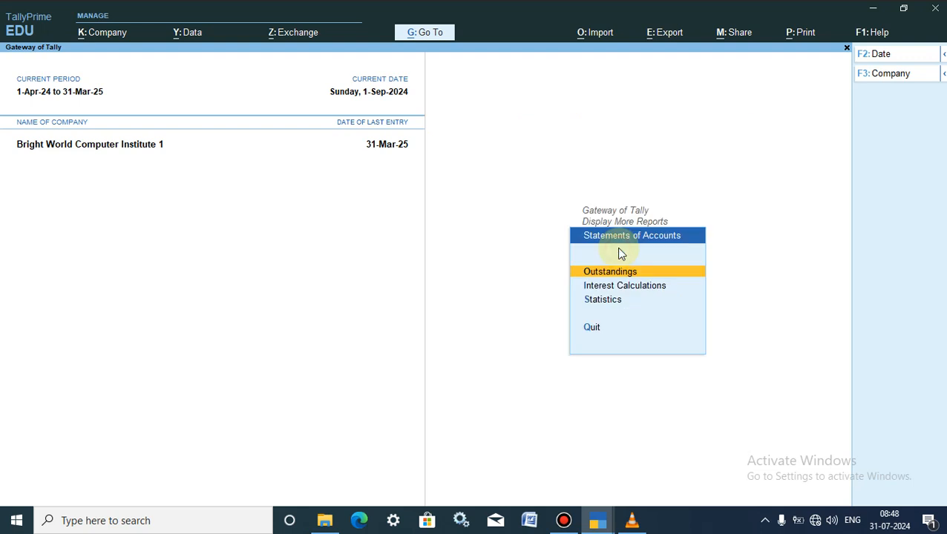
pyautogui.click(598, 290)
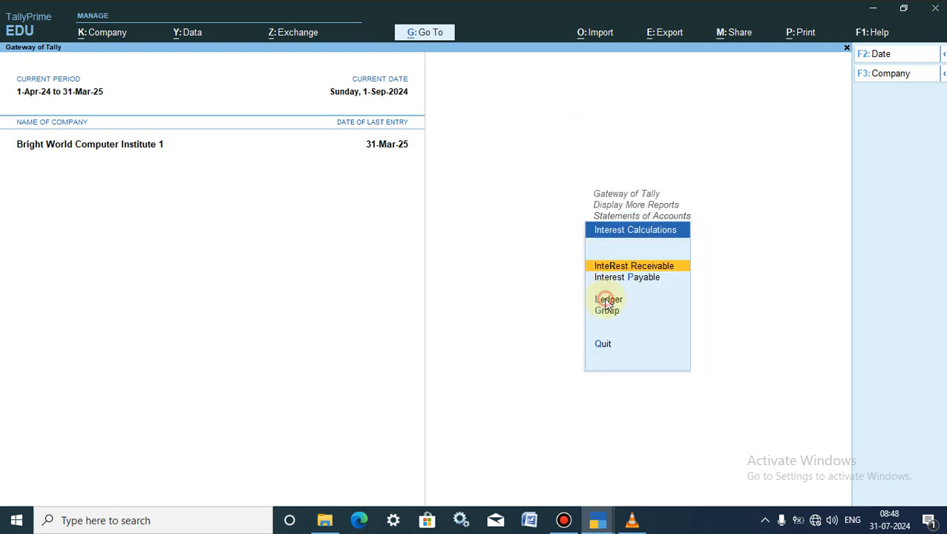
pyautogui.click(605, 302)
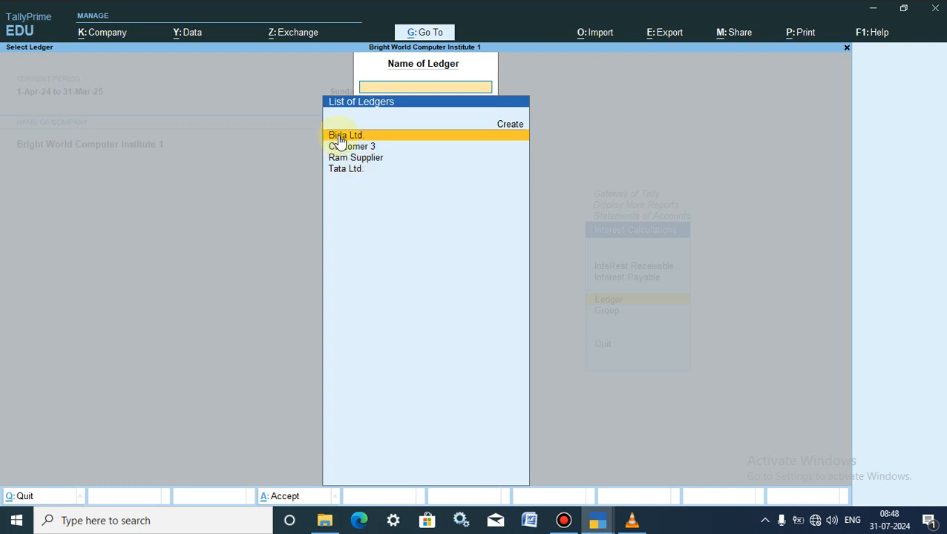
pyautogui.click(337, 135)
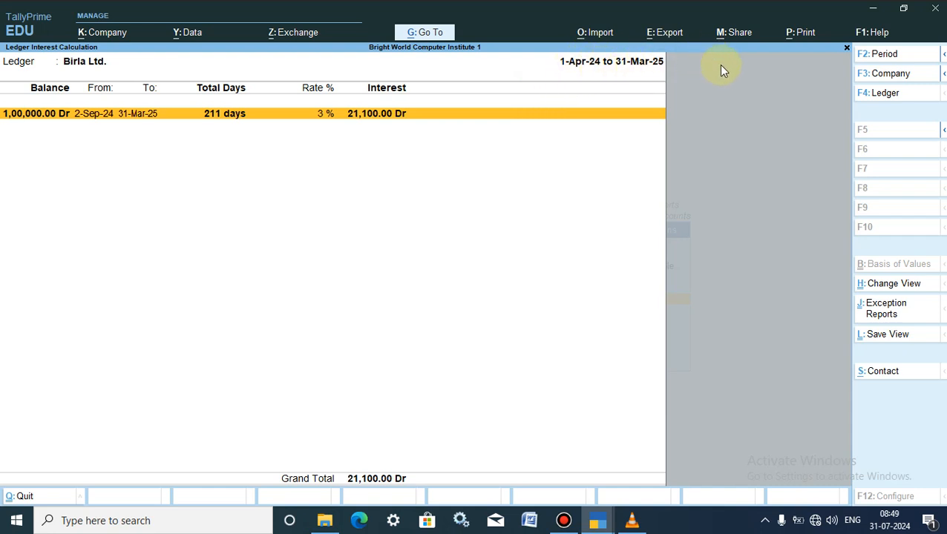
# Change the interest report's period to 1-Sep-24 to 1-Feb-25, review the interest, and return to the Gateway of Tally
pyautogui.click(876, 55)
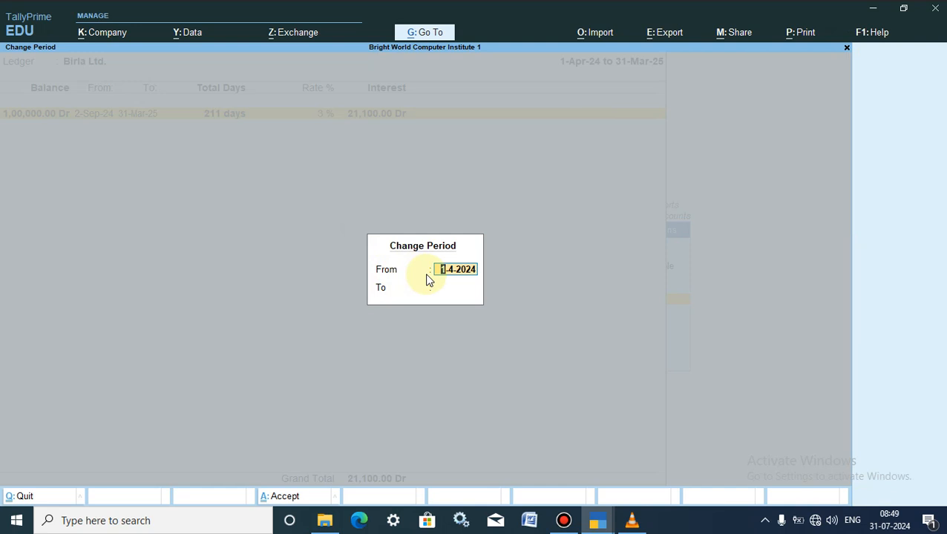
pyautogui.write('1.9')
pyautogui.press('Return')
pyautogui.press('Return')
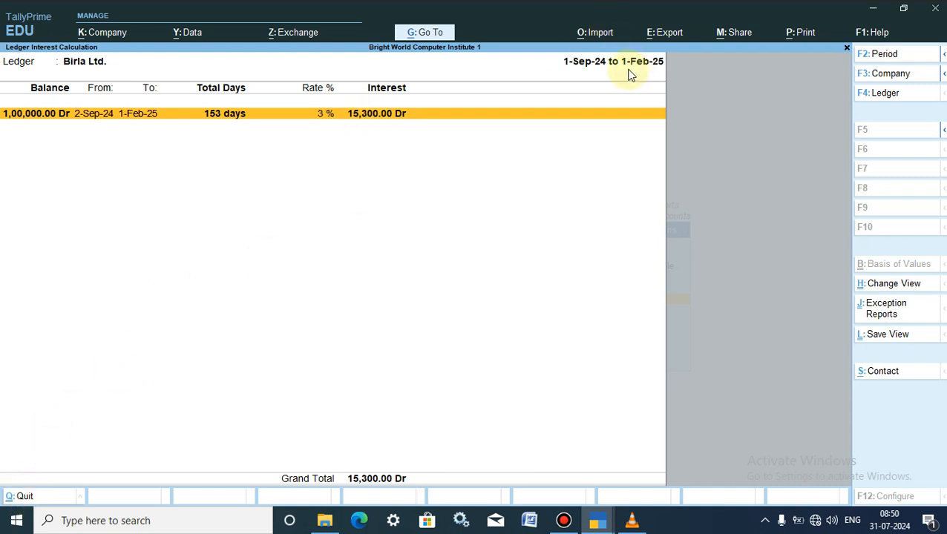
pyautogui.click(23, 496)
pyautogui.click(23, 497)
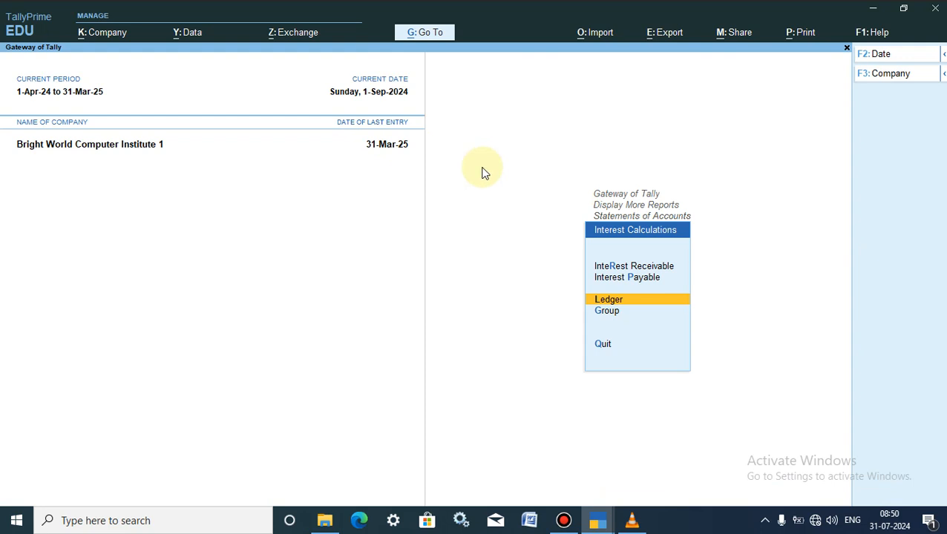
pyautogui.press('Escape')
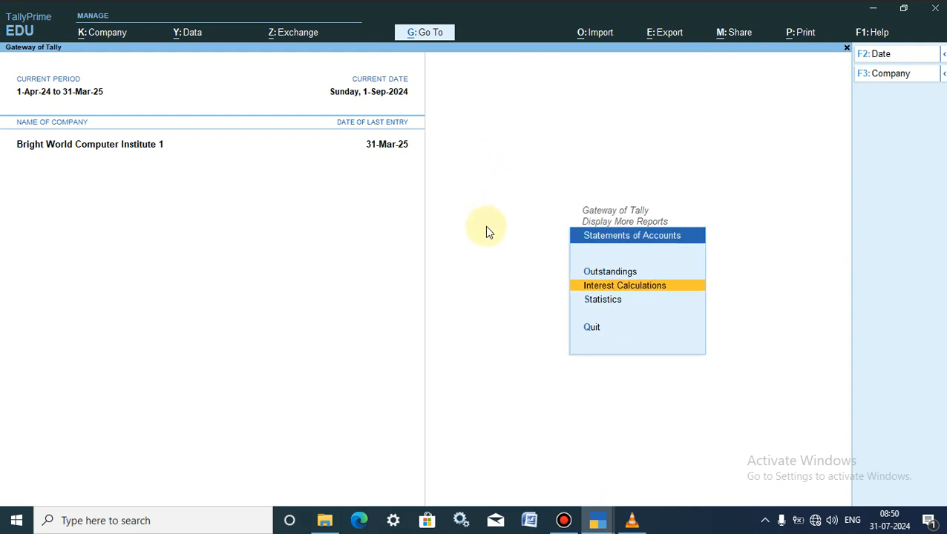
pyautogui.press('Escape')
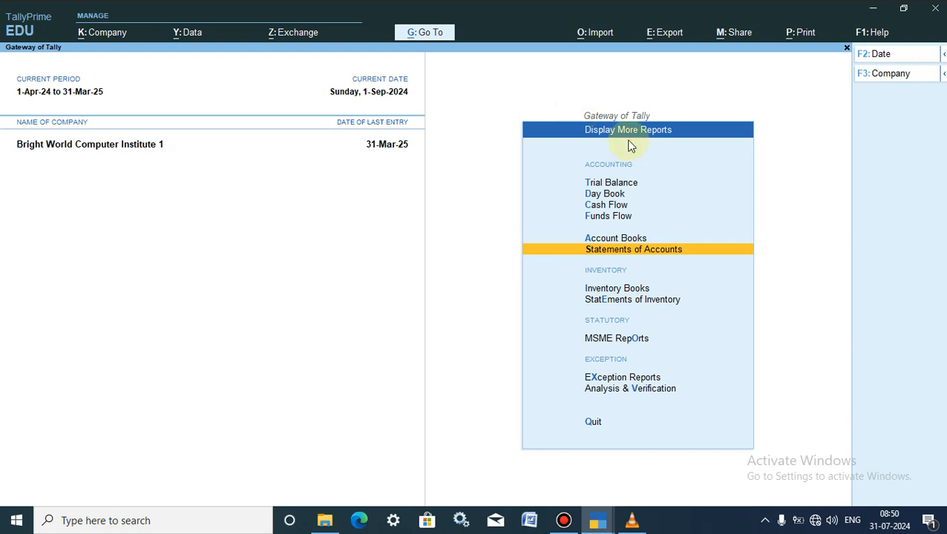
pyautogui.press('Escape')
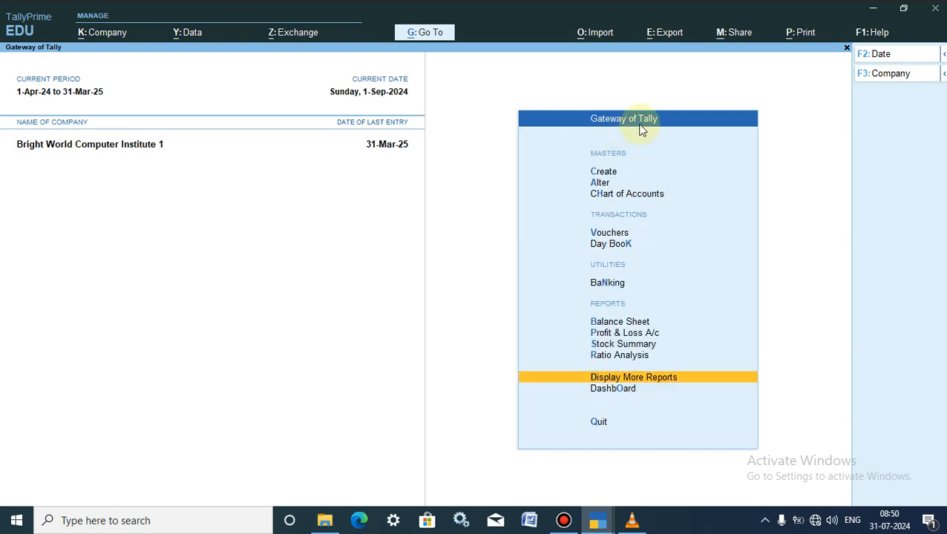
# Start a journal voucher and set its date to 1-Feb-25
pyautogui.click(609, 233)
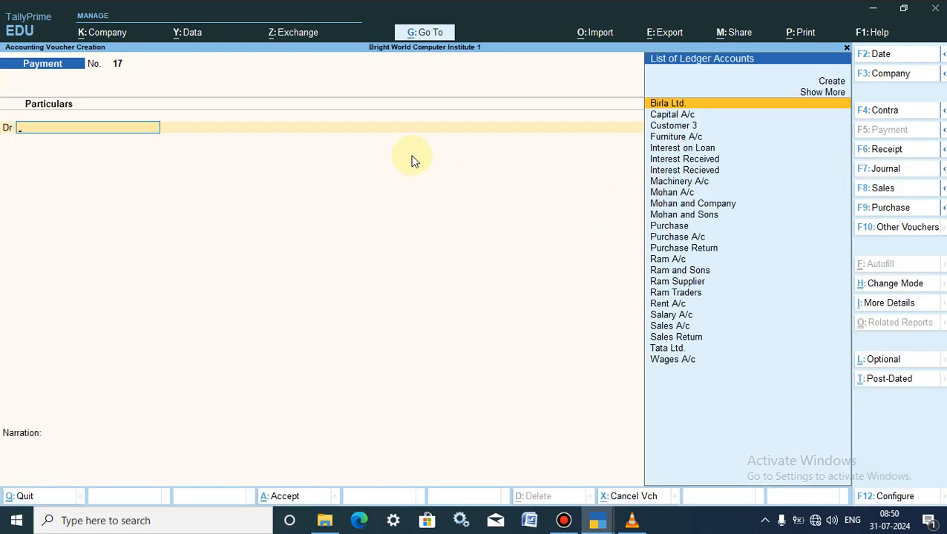
pyautogui.click(873, 171)
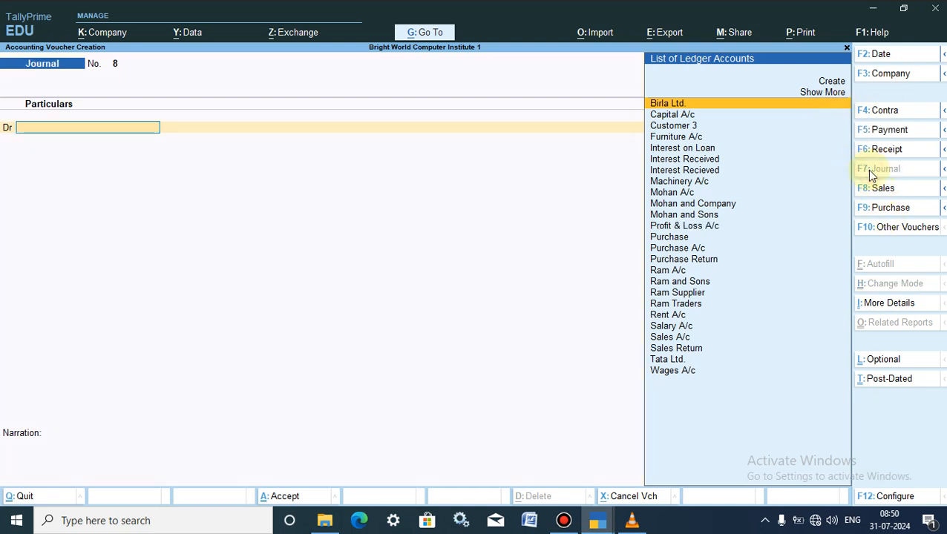
pyautogui.click(873, 55)
pyautogui.write('1-9')
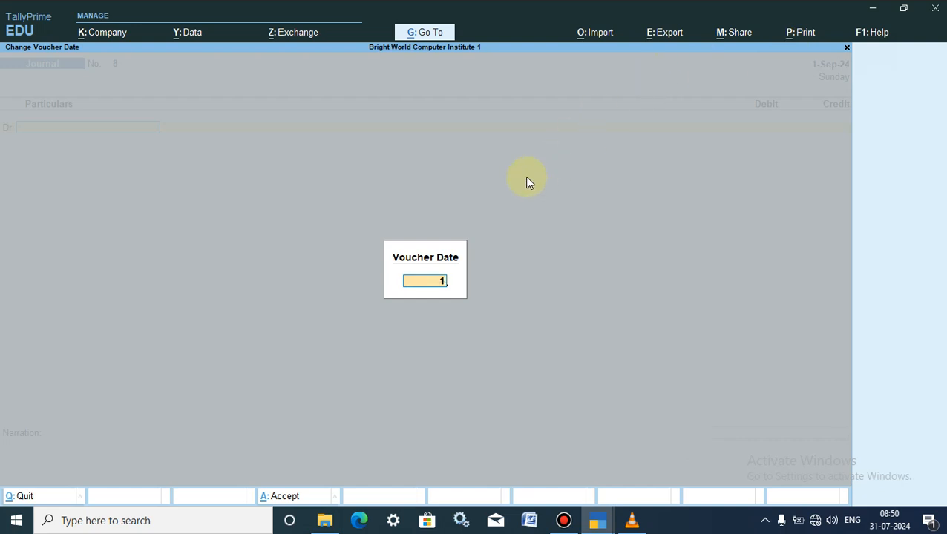
pyautogui.press('Return')
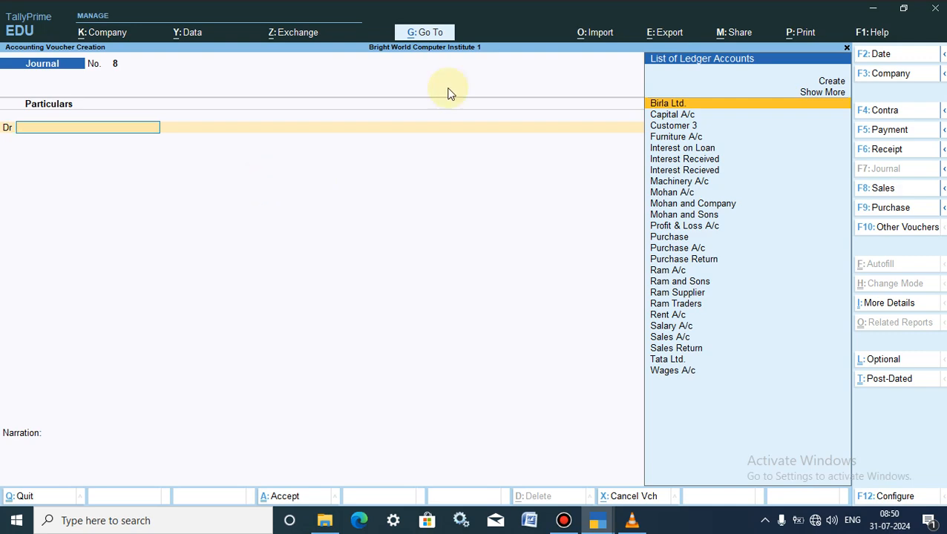
pyautogui.click(861, 56)
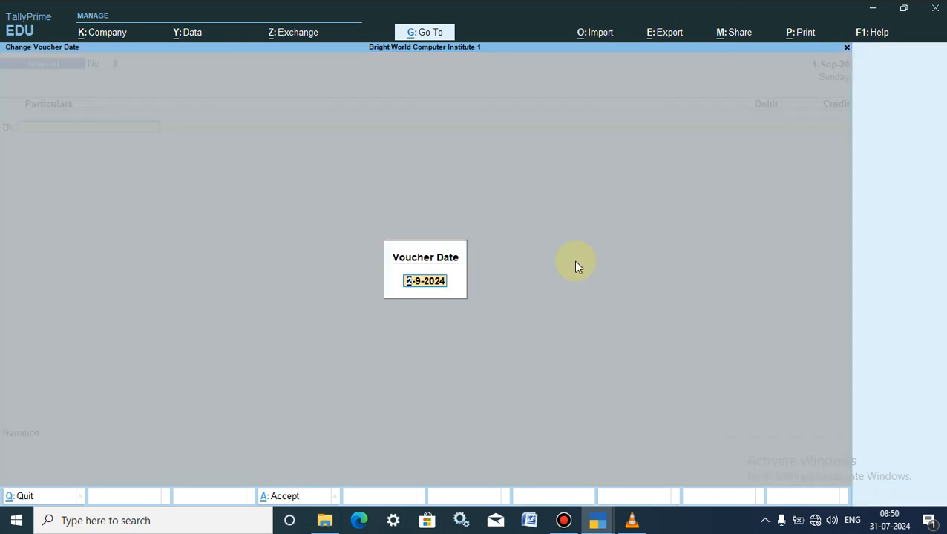
pyautogui.write('1.2')
pyautogui.press('Return')
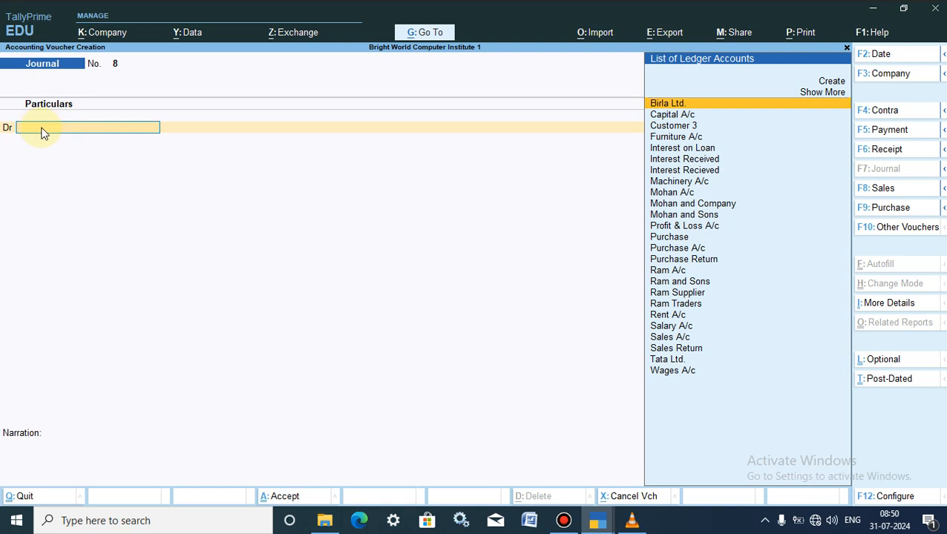
# Debit Birla Ltd. and credit Interest Recieved with 15,300 in the journal voucher, and accept it
pyautogui.write('Bi')
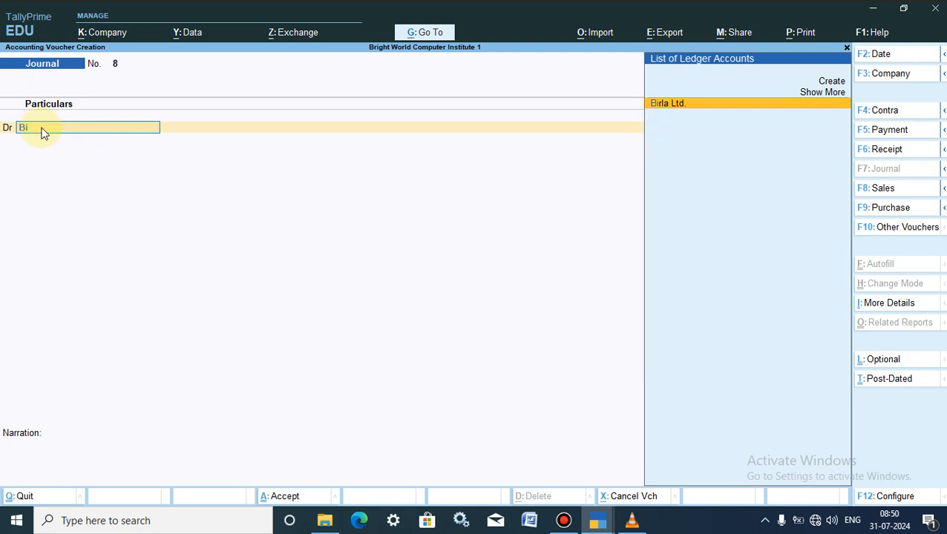
pyautogui.press('Return')
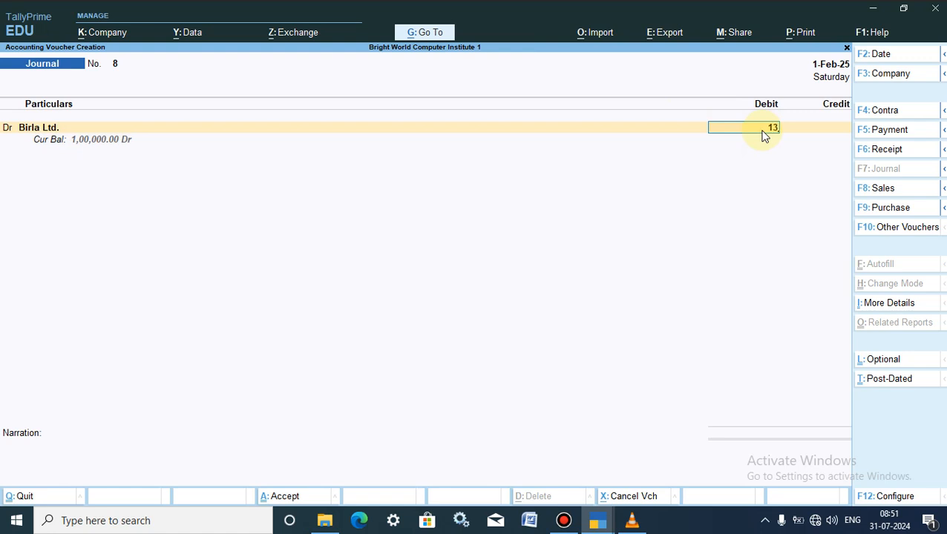
pyautogui.write('15300')
pyautogui.press('Return')
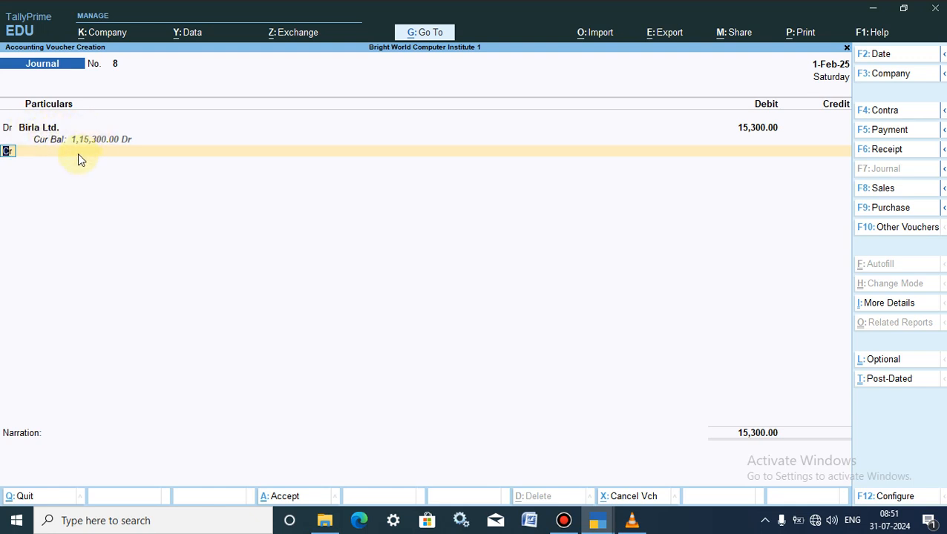
pyautogui.click(25, 153)
pyautogui.write('I')
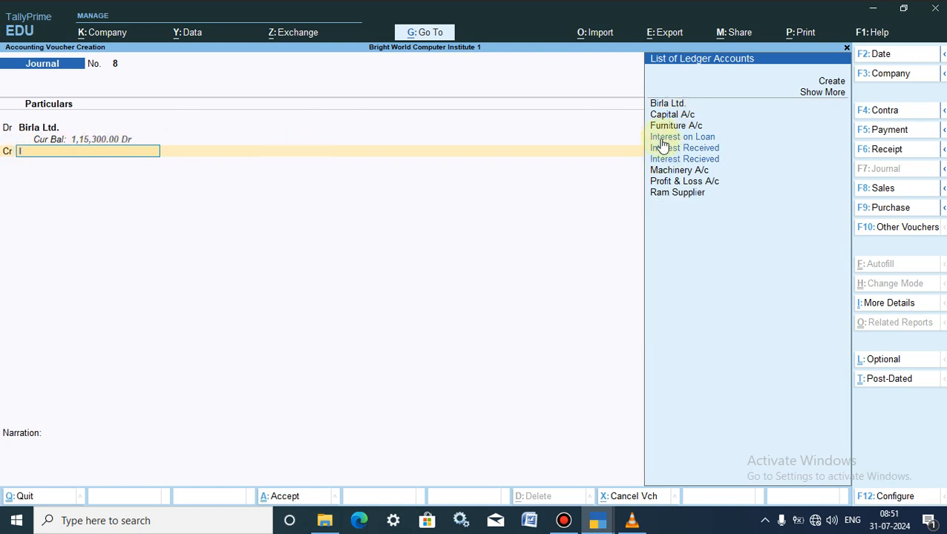
pyautogui.click(670, 160)
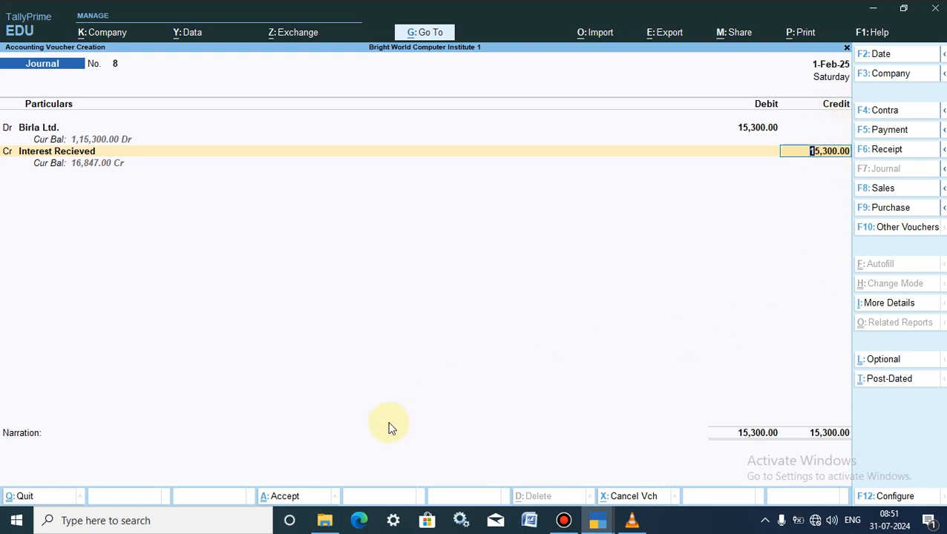
pyautogui.click(285, 497)
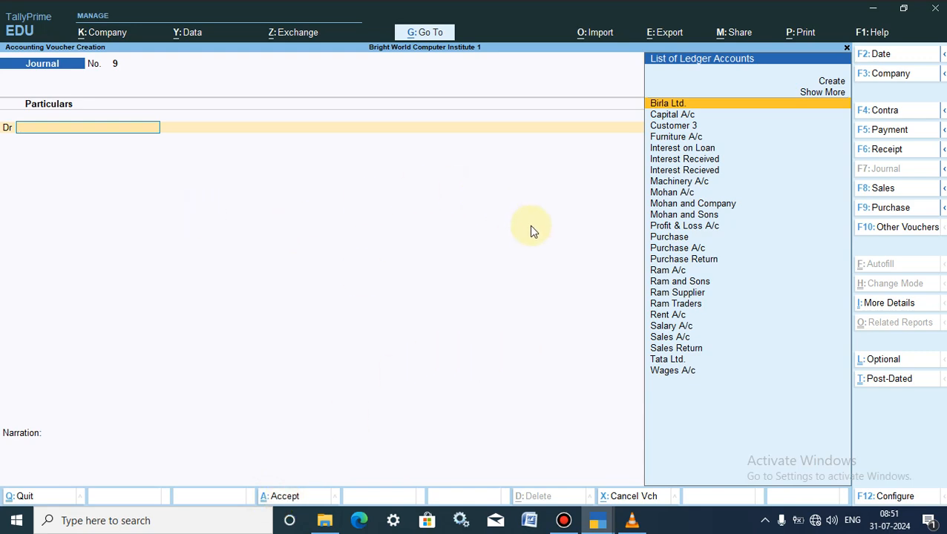
# Start a receipt voucher and credit Birla Ltd. with 1,15,300
pyautogui.click(876, 155)
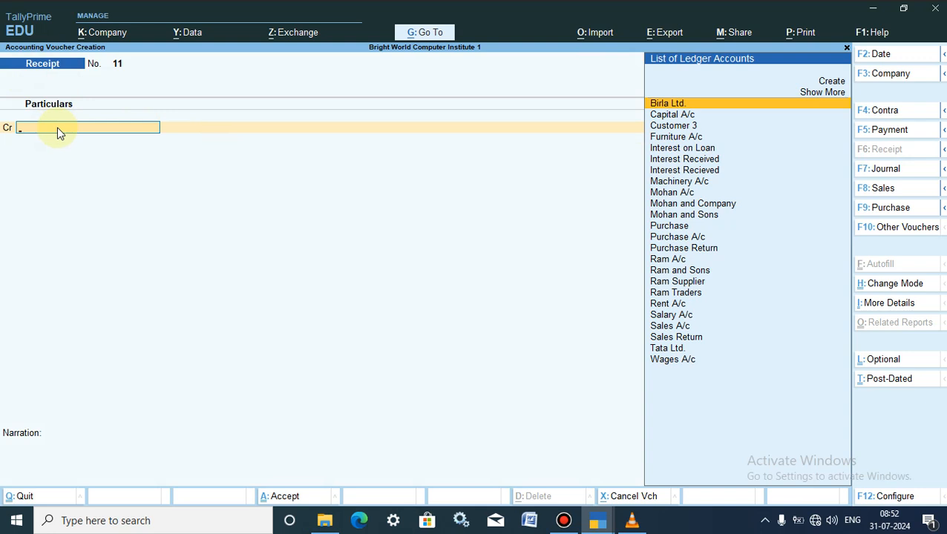
pyautogui.write('Bi')
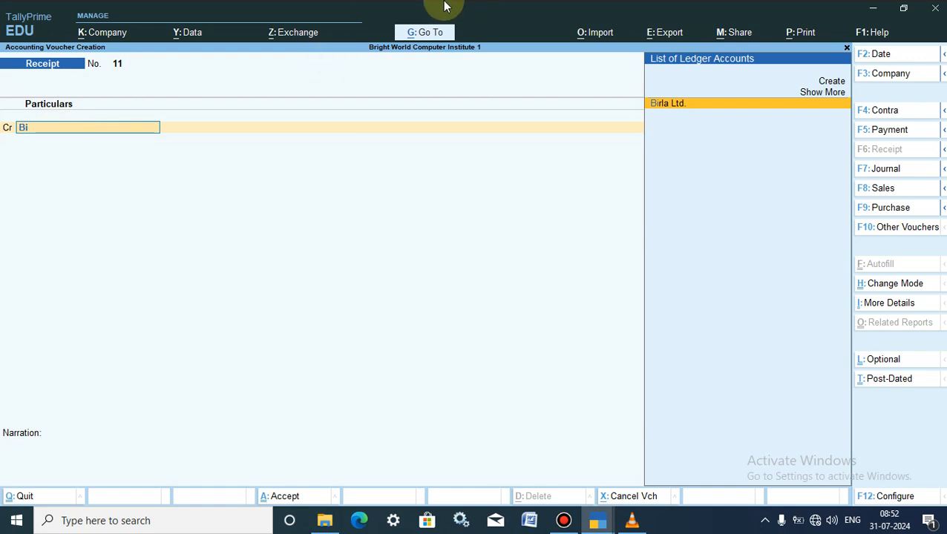
pyautogui.click(677, 106)
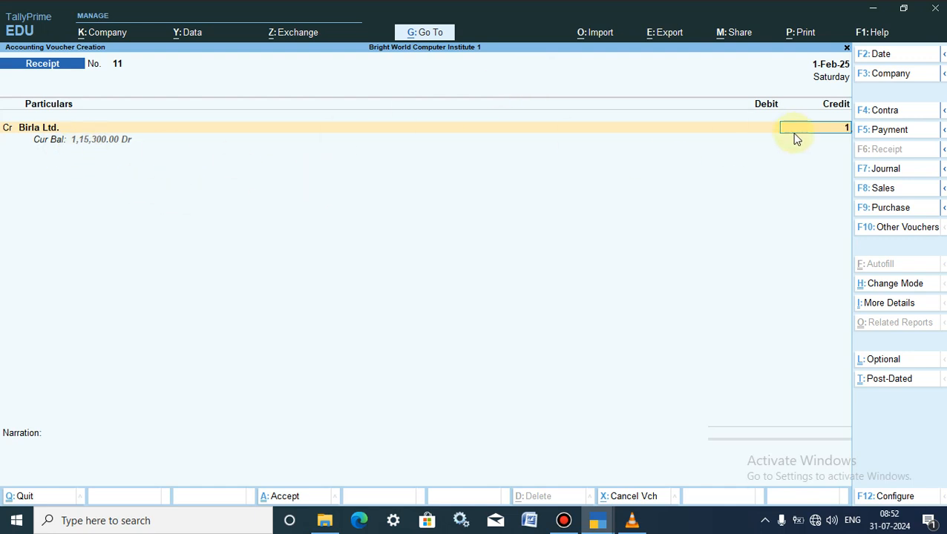
pyautogui.write('115300')
pyautogui.press('Return')
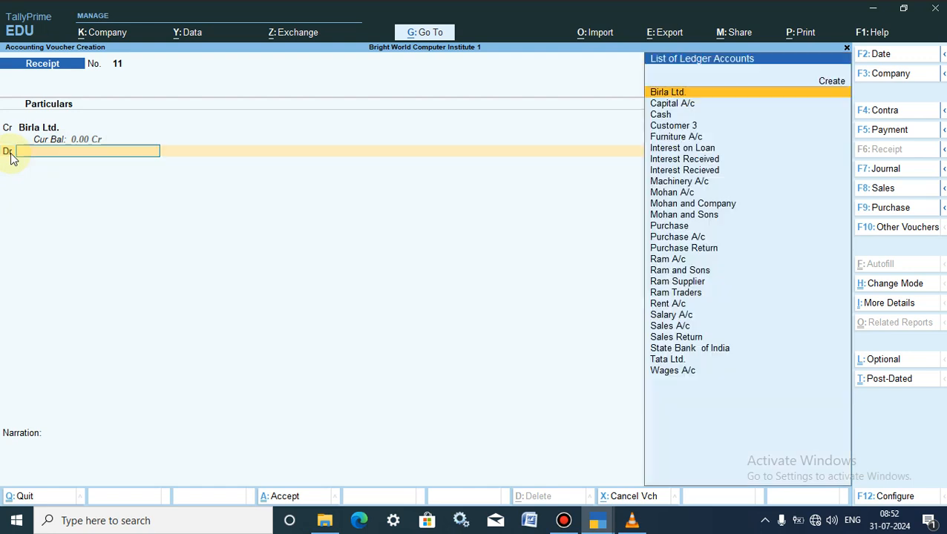
# Choose Cash as the debit ledger of the receipt voucher
pyautogui.press('Return')
pyautogui.write('ca')
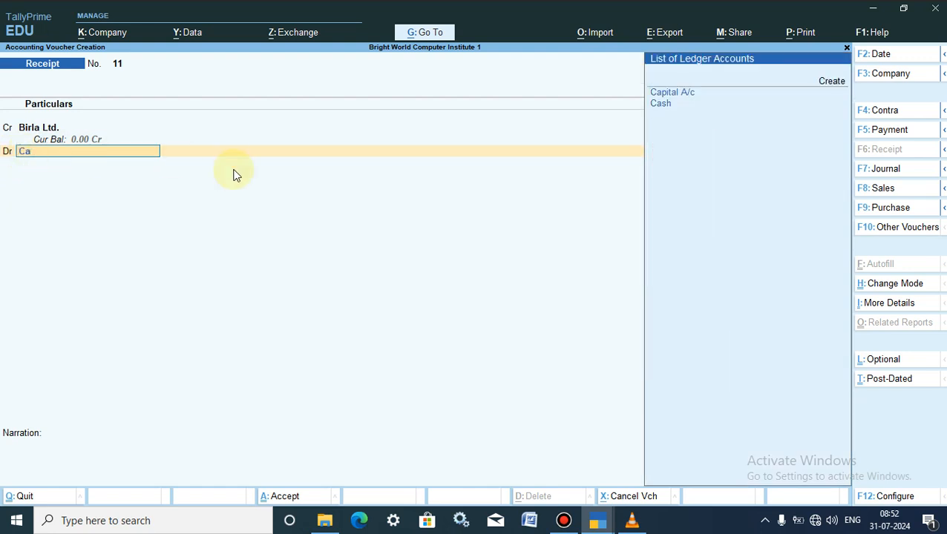
pyautogui.click(664, 103)
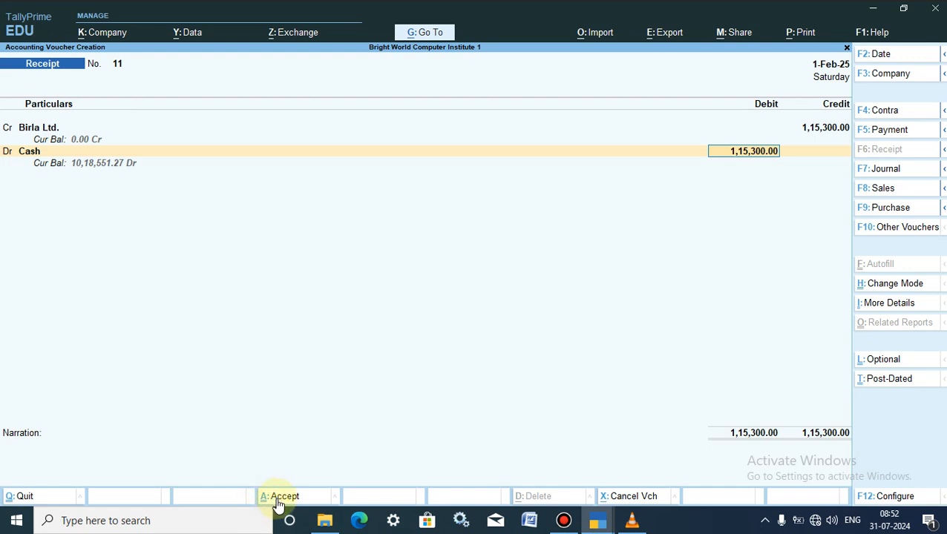
# Change the receipt's debit ledger to State Bank of India, keep the 1,15,300 amount, and open its bank allocations
pyautogui.click(30, 153)
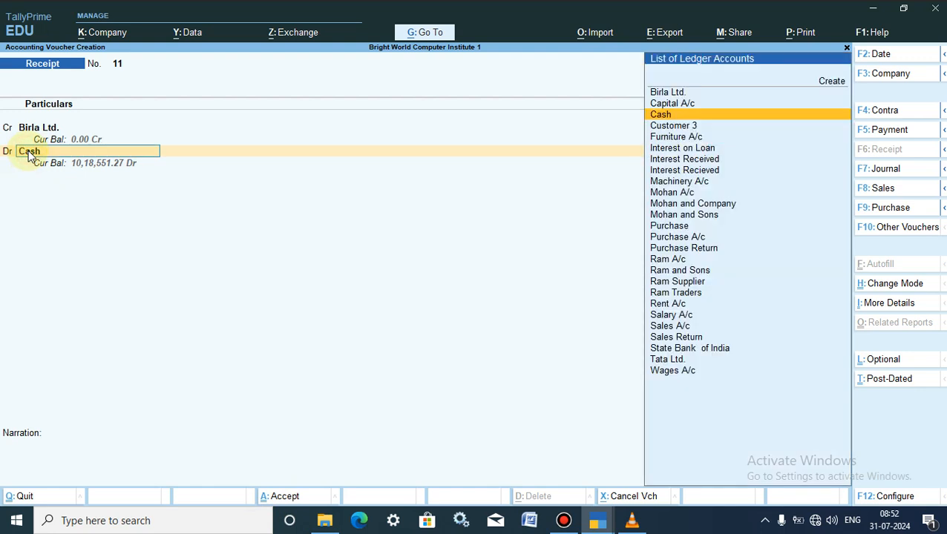
pyautogui.write('S')
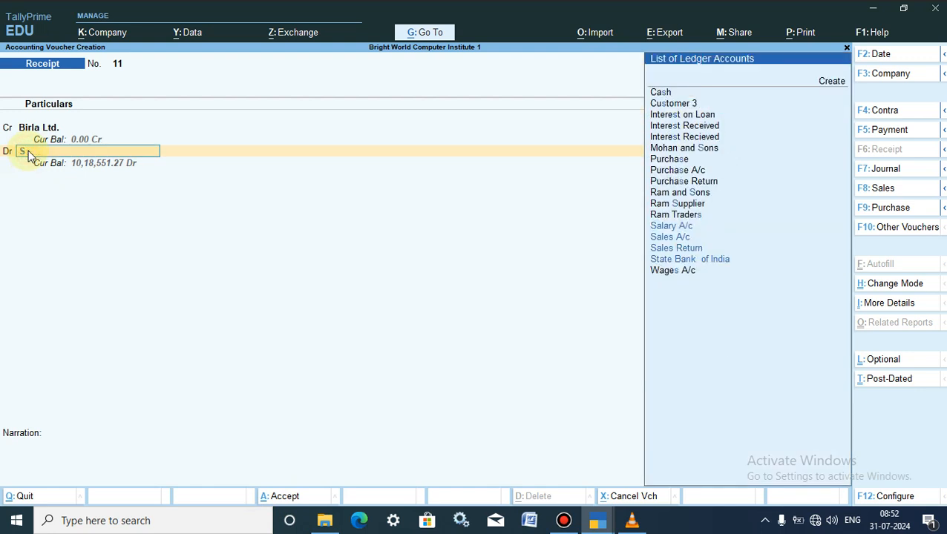
pyautogui.click(713, 260)
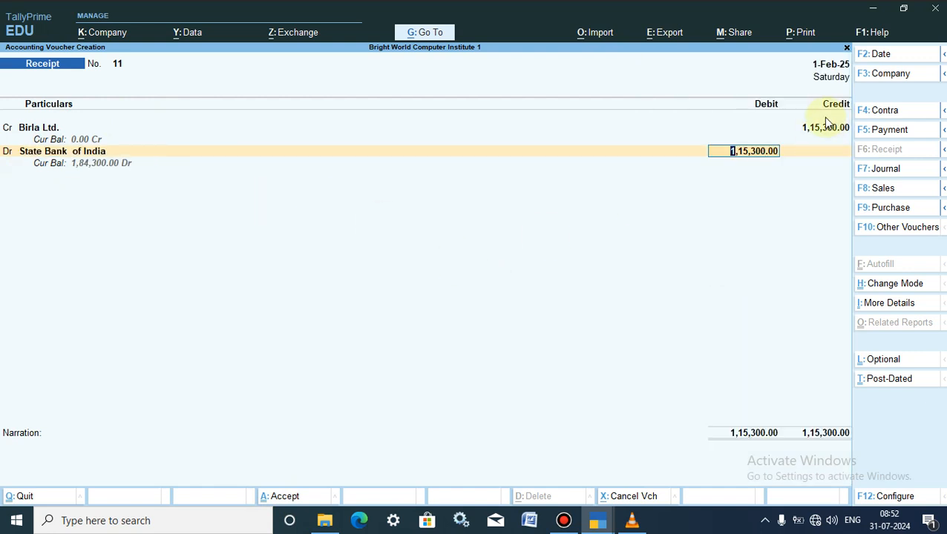
pyautogui.press('Return')
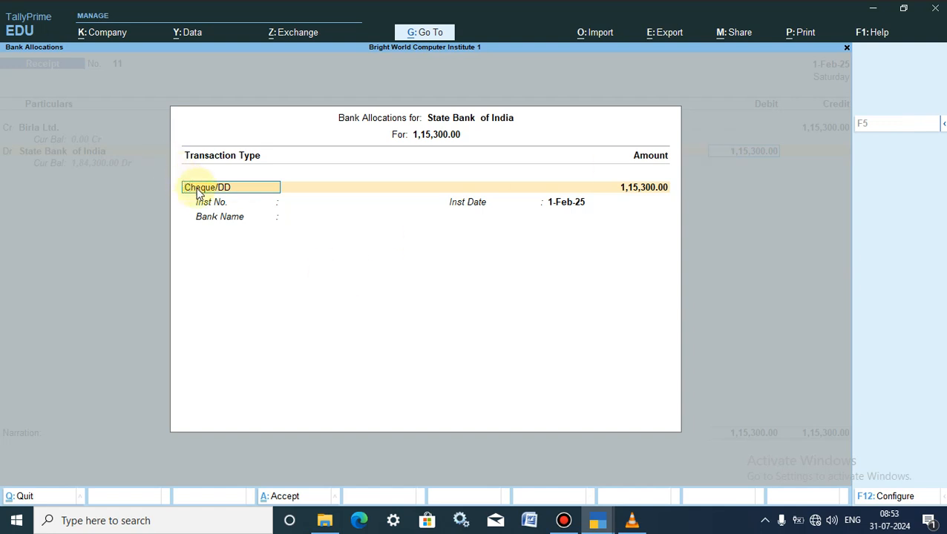
# Allocate the bank receipt as Cheque/DD with instrument number 123456 dated 1-Feb-25, leave the bank name and narration blank, and accept the voucher
pyautogui.press('Return')
pyautogui.press('Return')
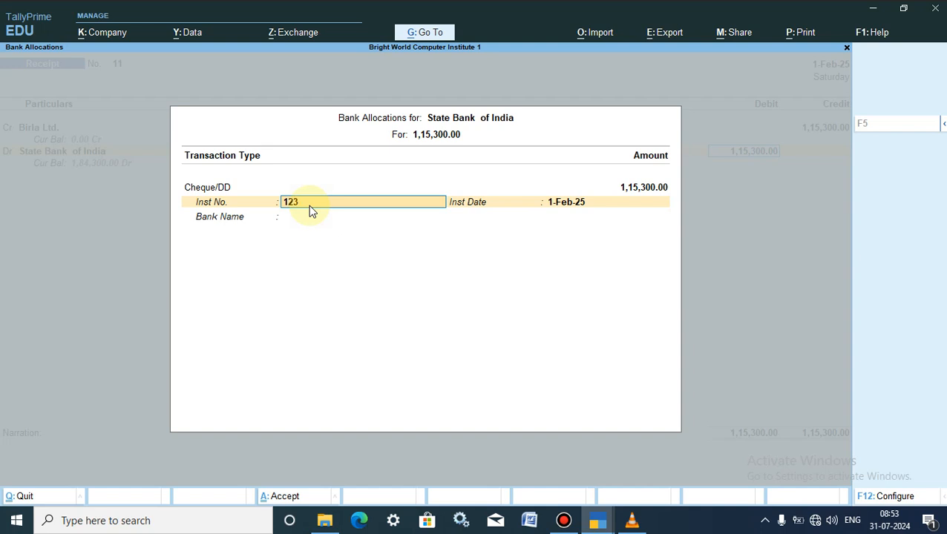
pyautogui.press('Return')
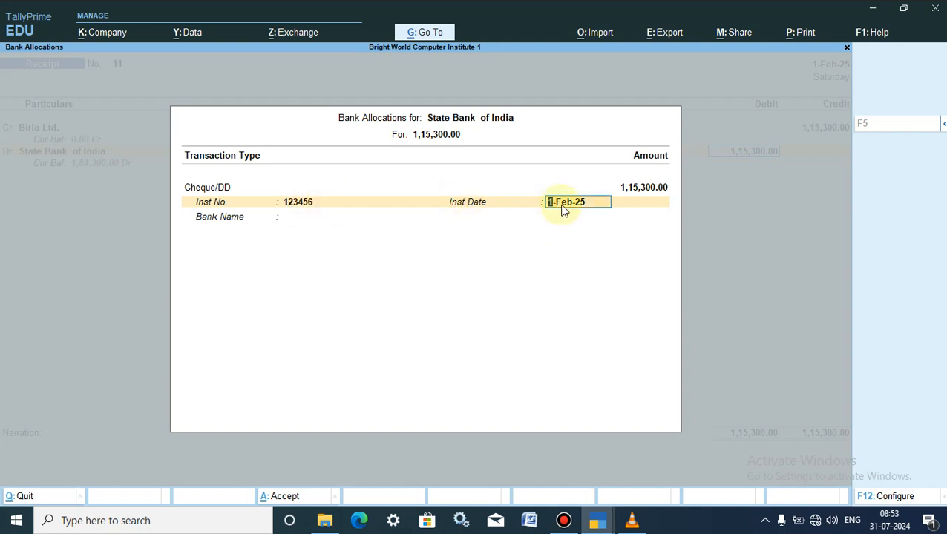
pyautogui.press('Return')
pyautogui.press('Return')
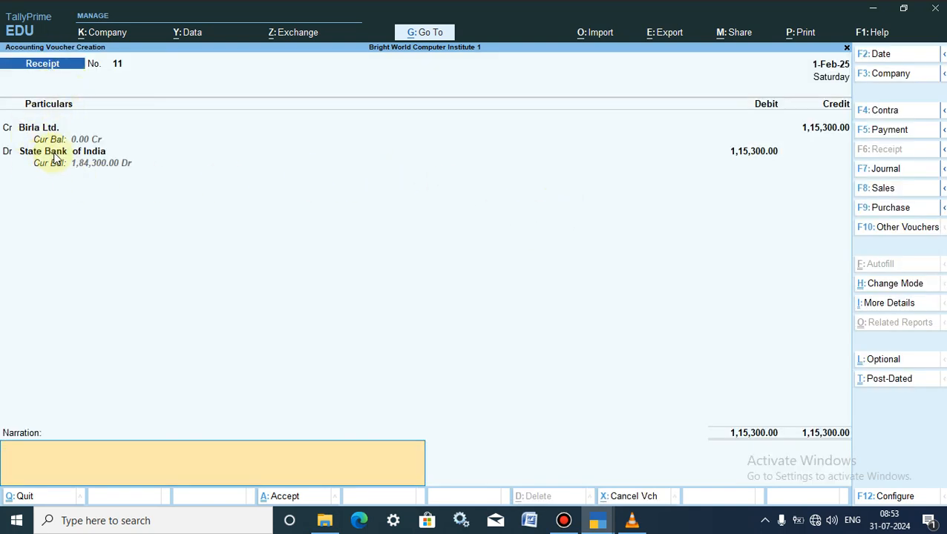
pyautogui.click(280, 496)
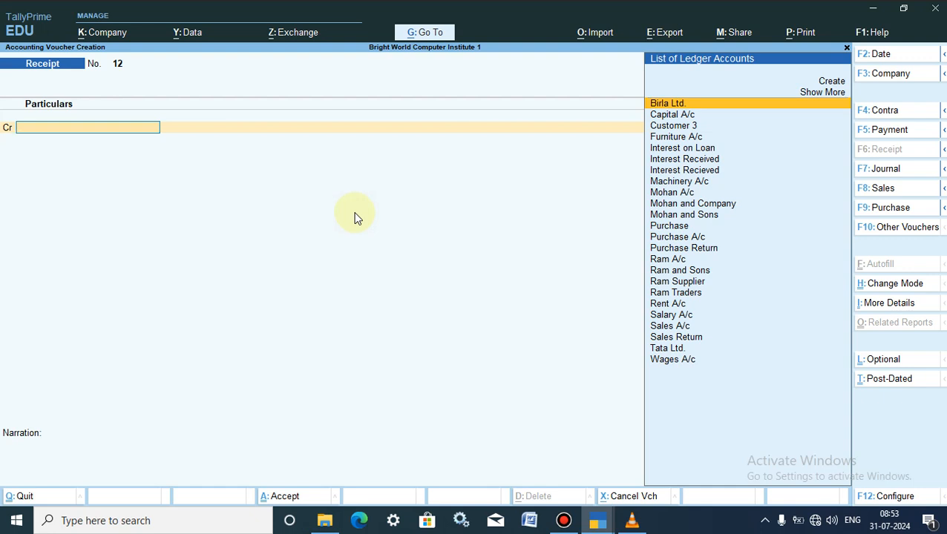
# Leave voucher entry and review Birla Ltd.'s 1-Feb-25 journal and receipt vouchers from the Day Book
pyautogui.click(24, 495)
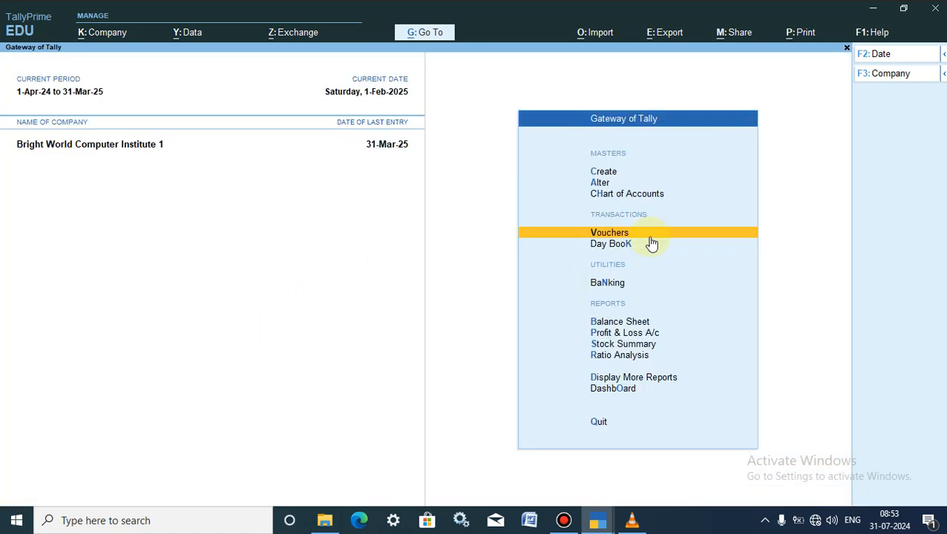
pyautogui.click(620, 246)
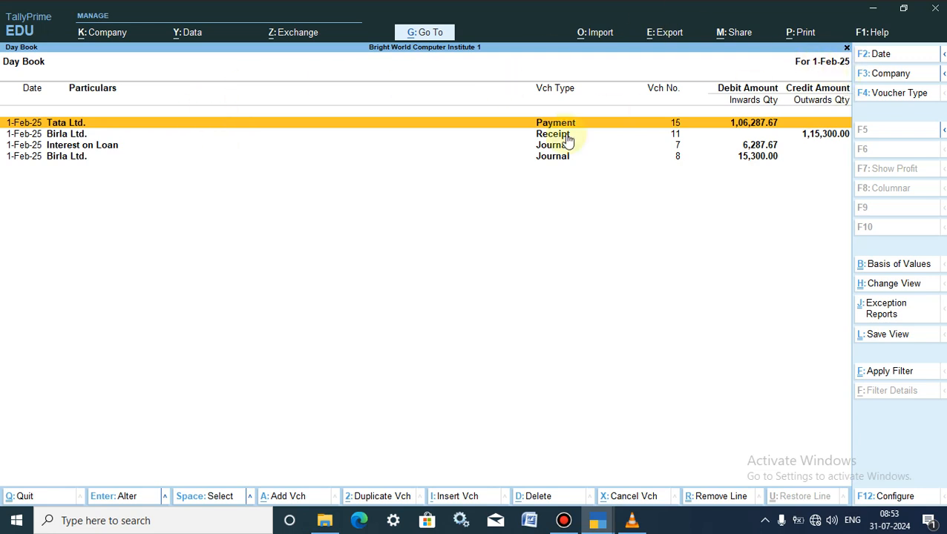
pyautogui.click(74, 157)
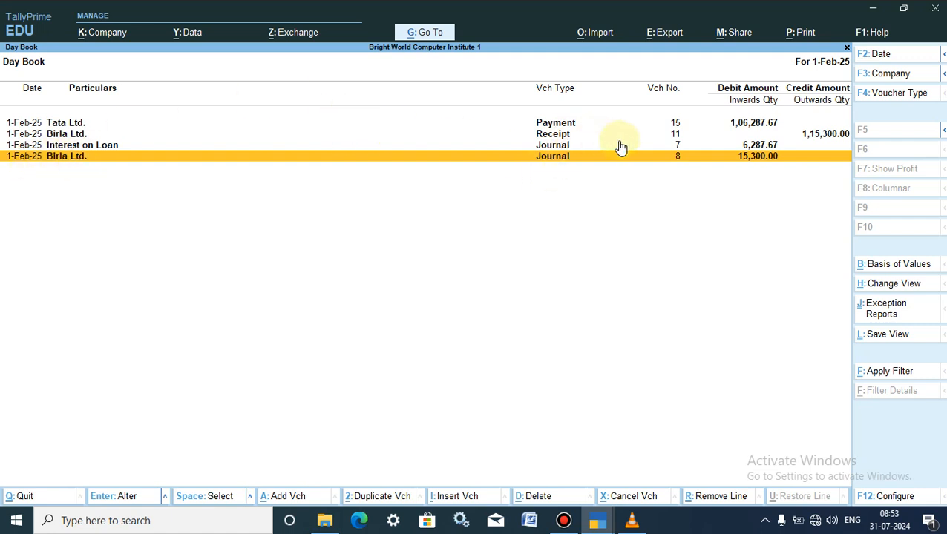
pyautogui.click(756, 158)
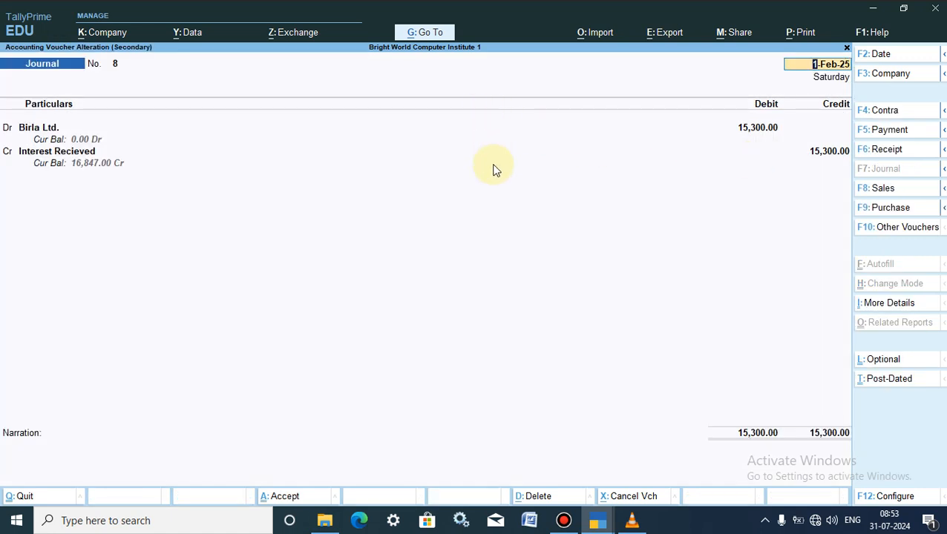
pyautogui.click(29, 499)
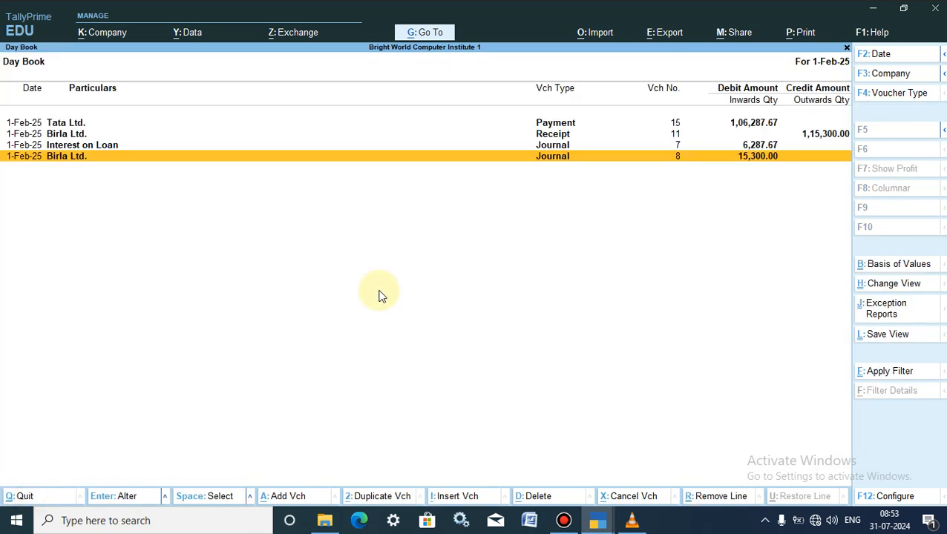
pyautogui.click(41, 134)
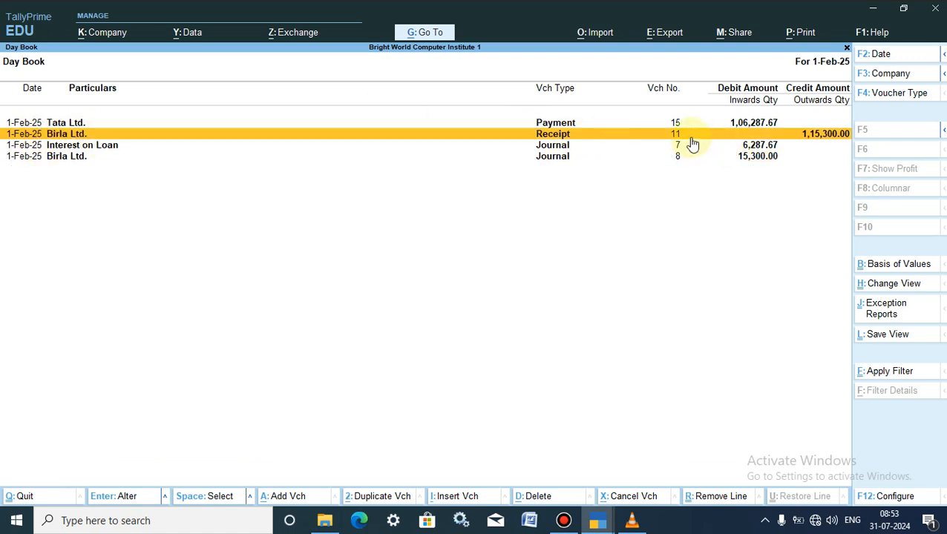
pyautogui.click(821, 144)
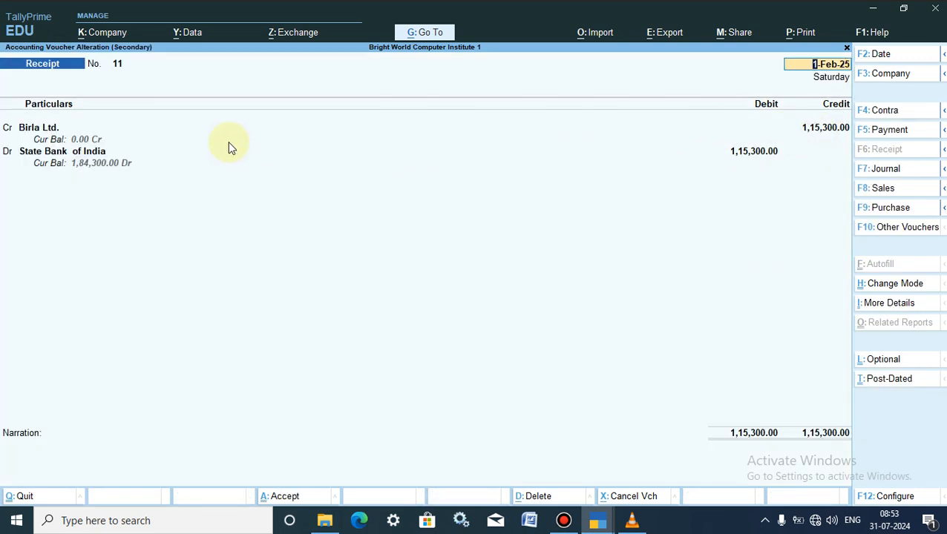